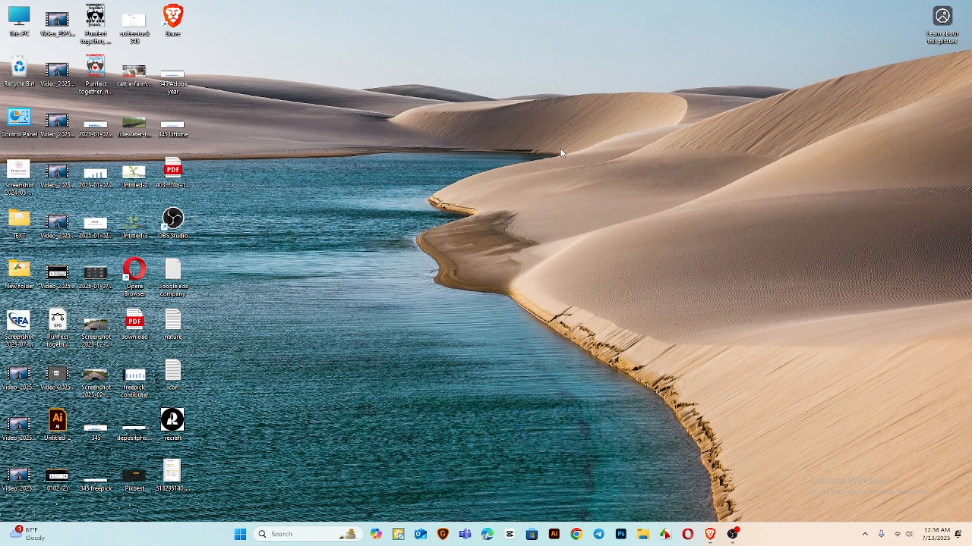
Upload the dog, cat and lion line-art vector files from the Downloads folder to the Adobe Stock contributor portal
left_click(710, 534)
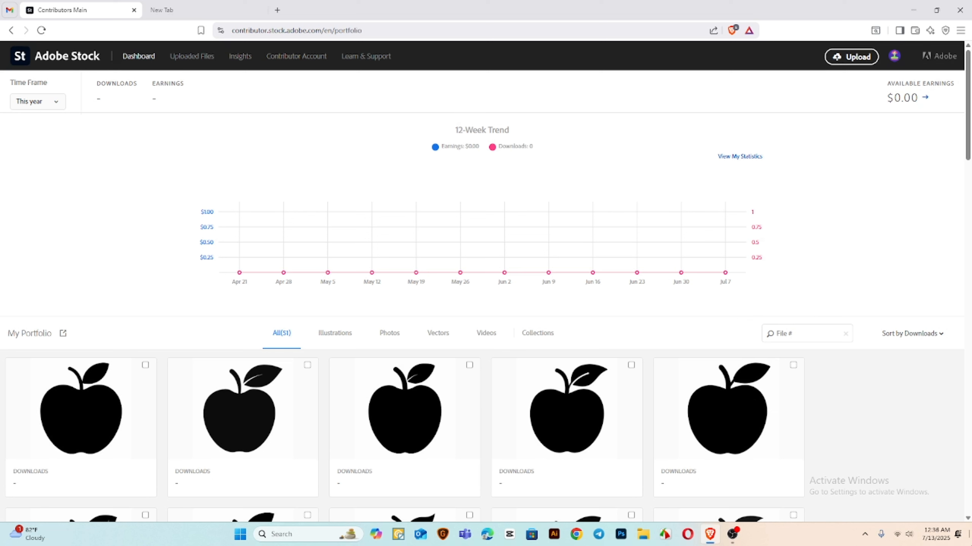
left_click(641, 539)
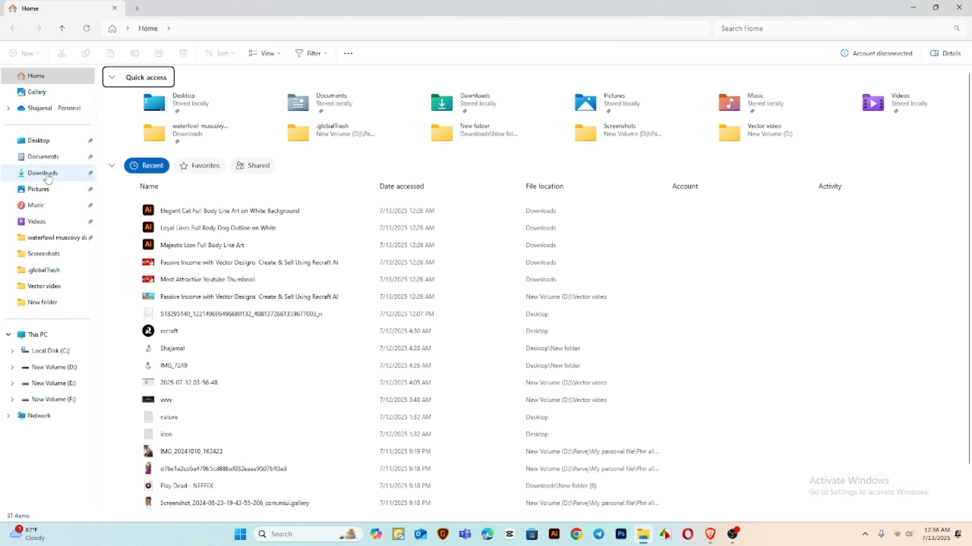
left_click(42, 173)
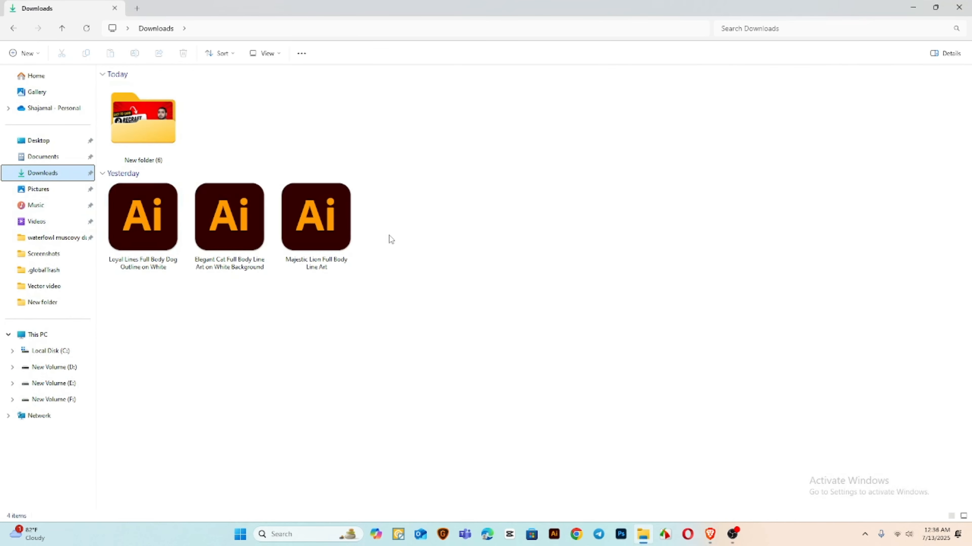
left_click_drag(385, 235, 127, 230)
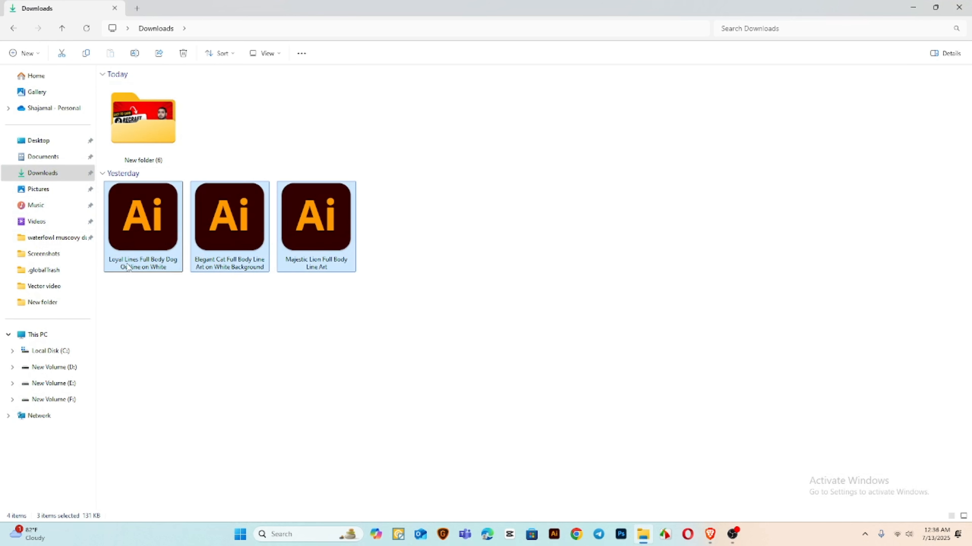
left_click(149, 257)
left_click_drag(237, 244, 448, 282)
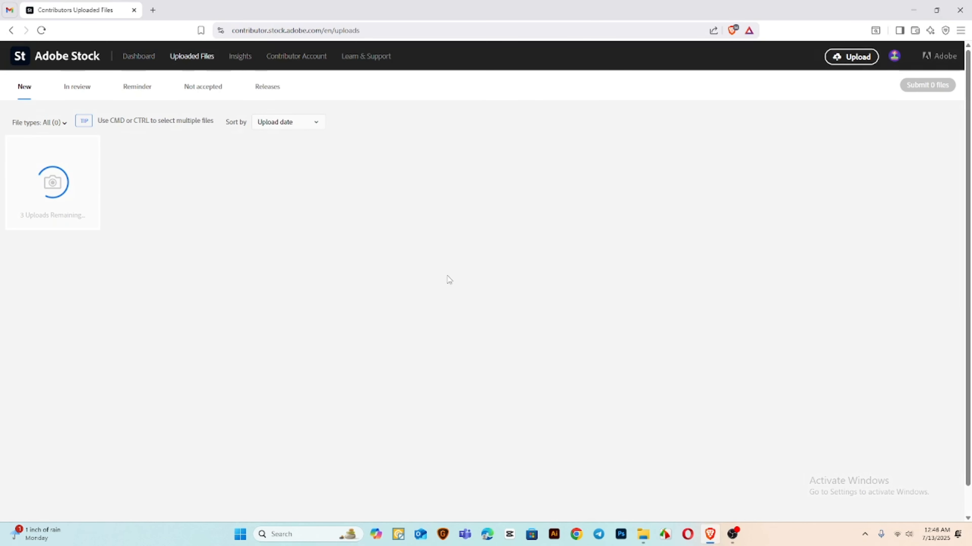
Search the web for "ims keyworder" in a new browser tab and open imstocker.com's Microstock keyword tool
left_click(153, 9)
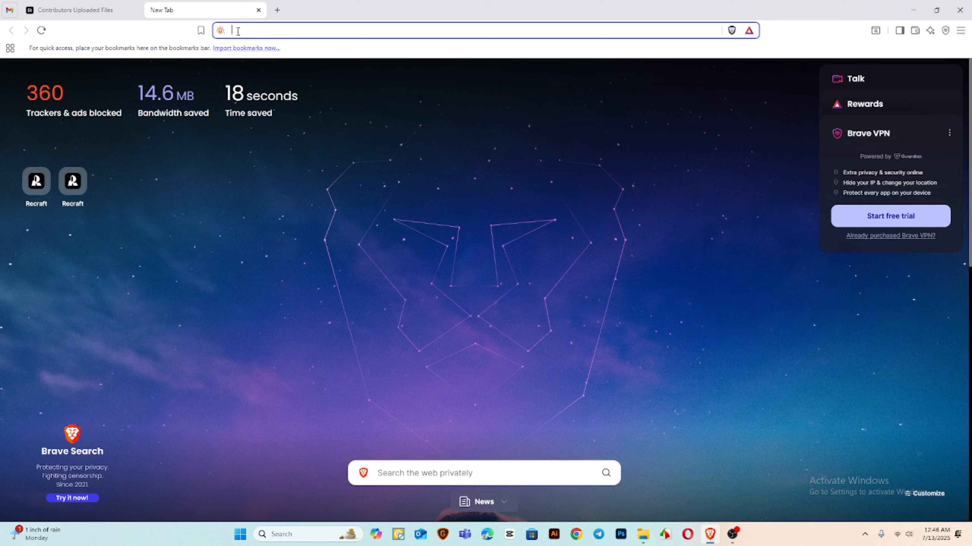
type("i")
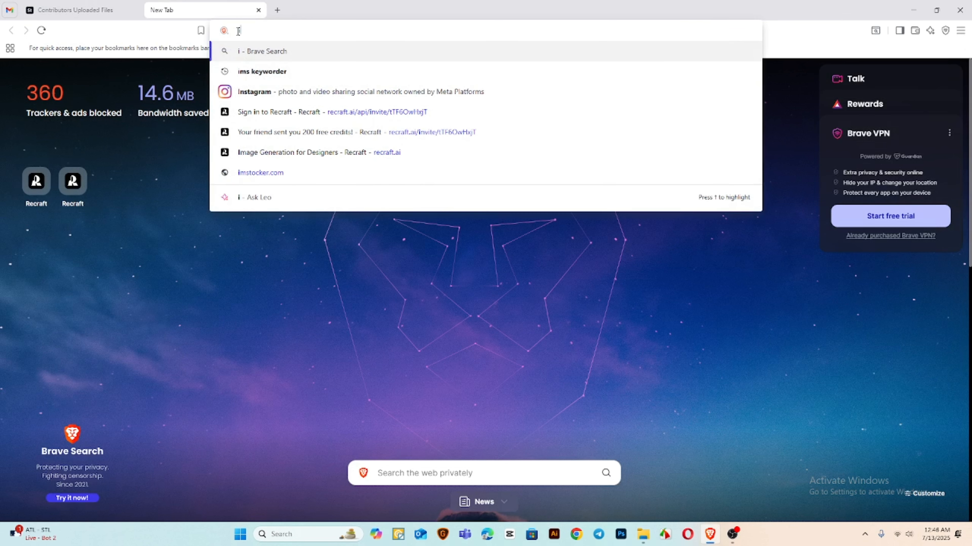
type("ms")
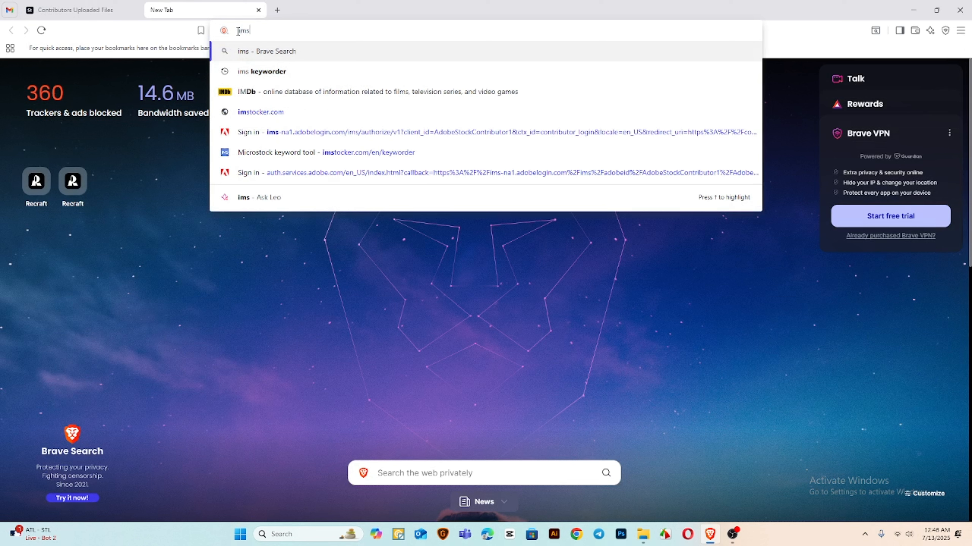
type("k")
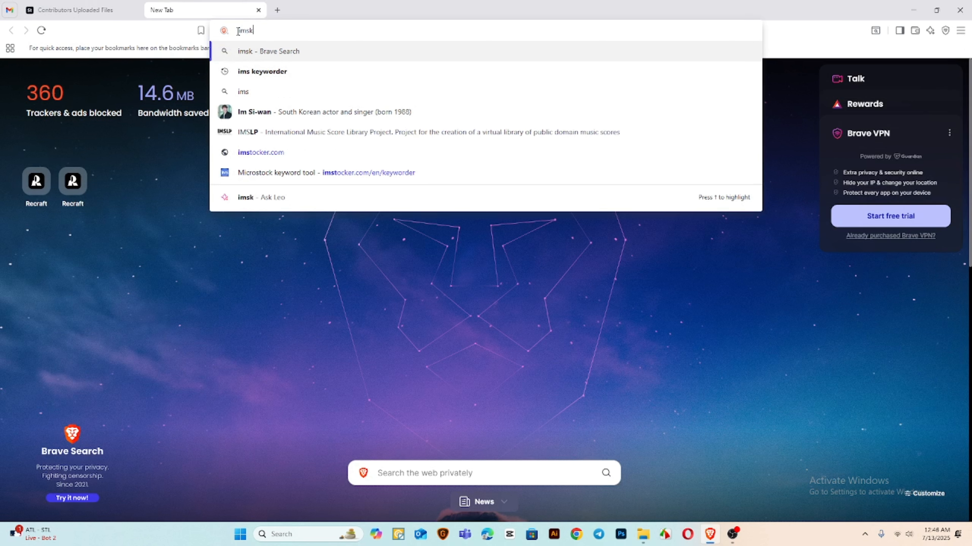
type("eywo")
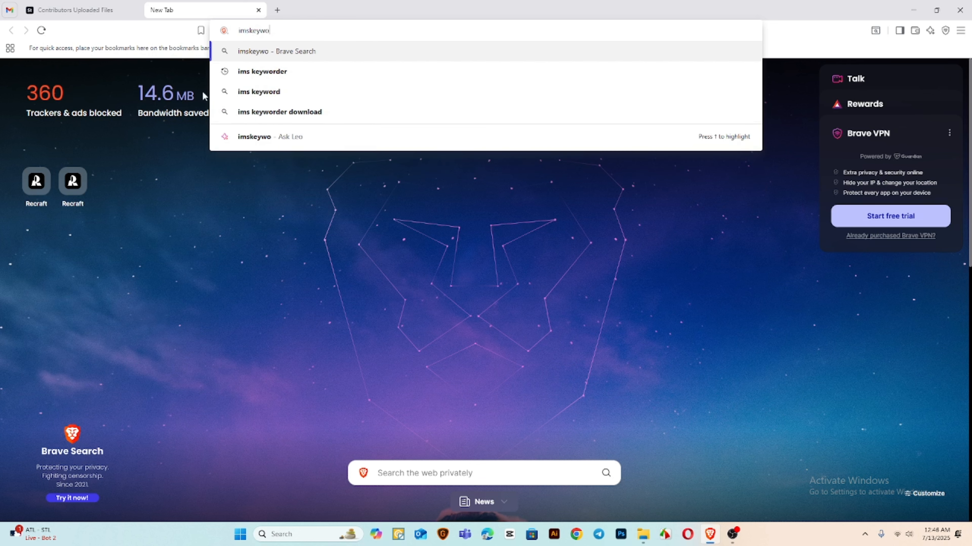
left_click(262, 71)
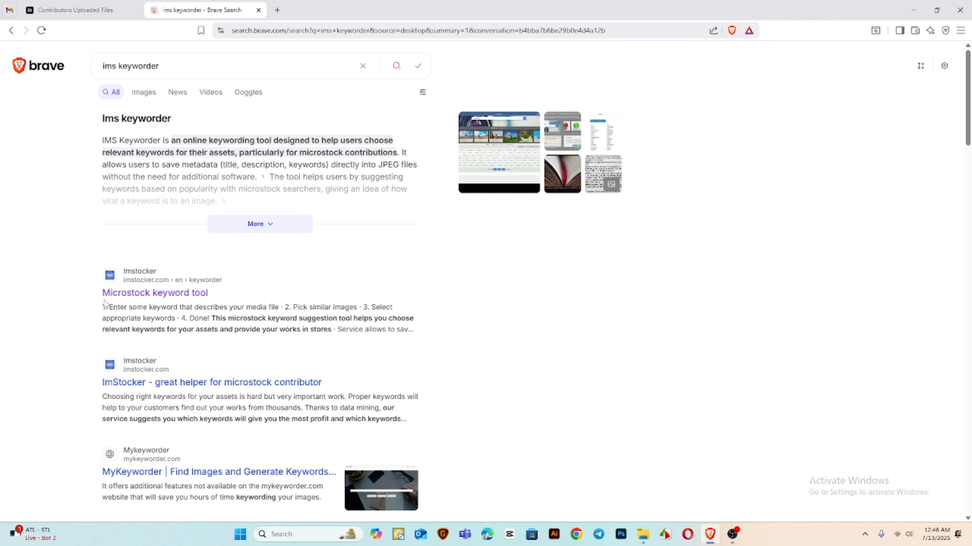
left_click(176, 294)
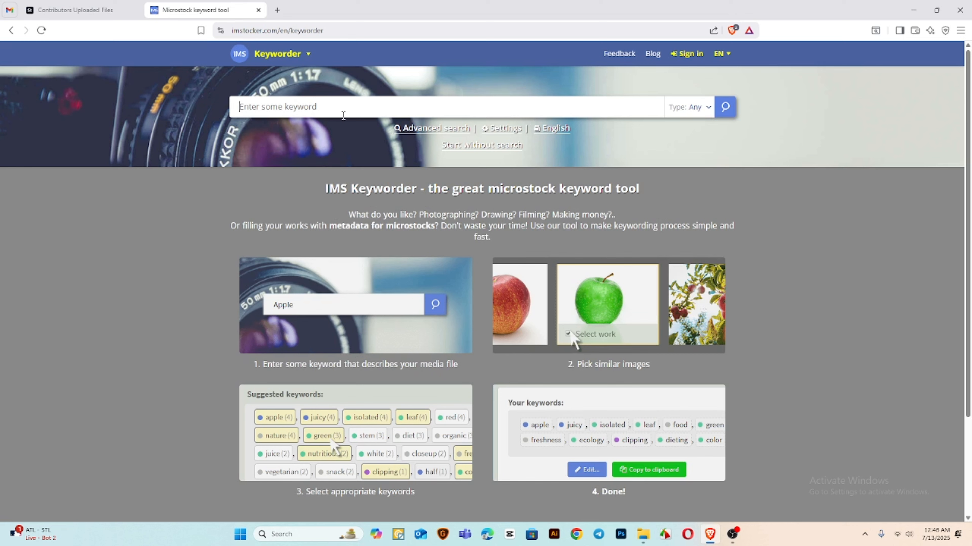
Copy the name of the dog outline file from the Downloads folder in File Explorer
left_click(643, 534)
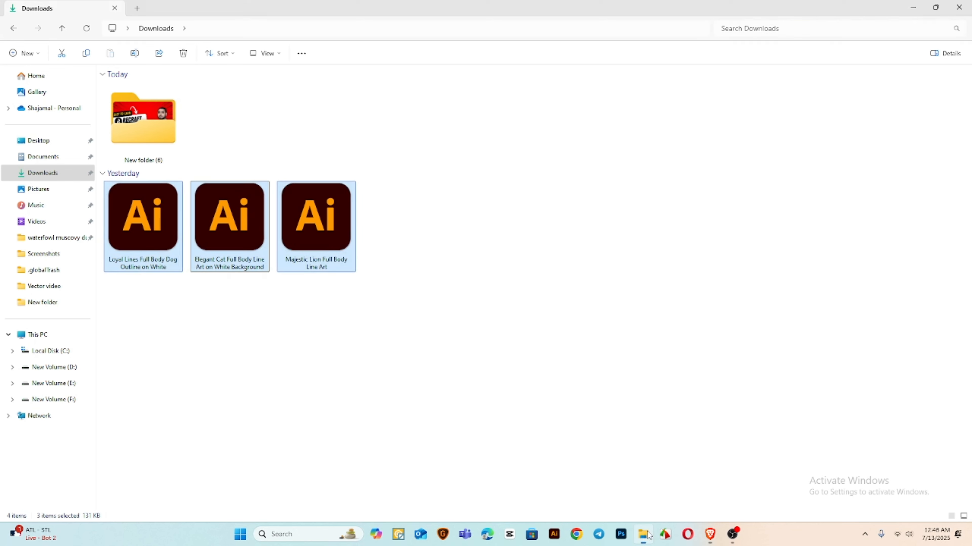
left_click(129, 231)
left_click(115, 266)
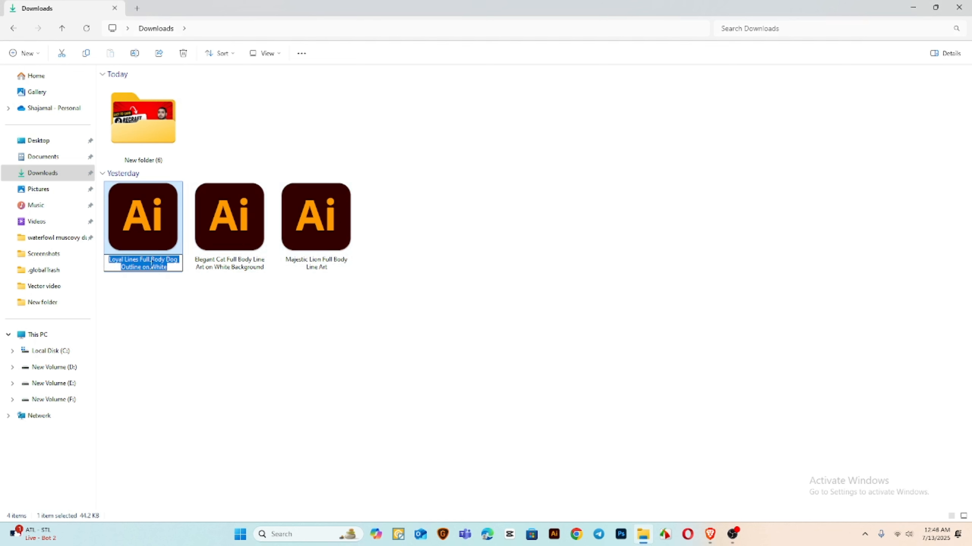
left_click(176, 287)
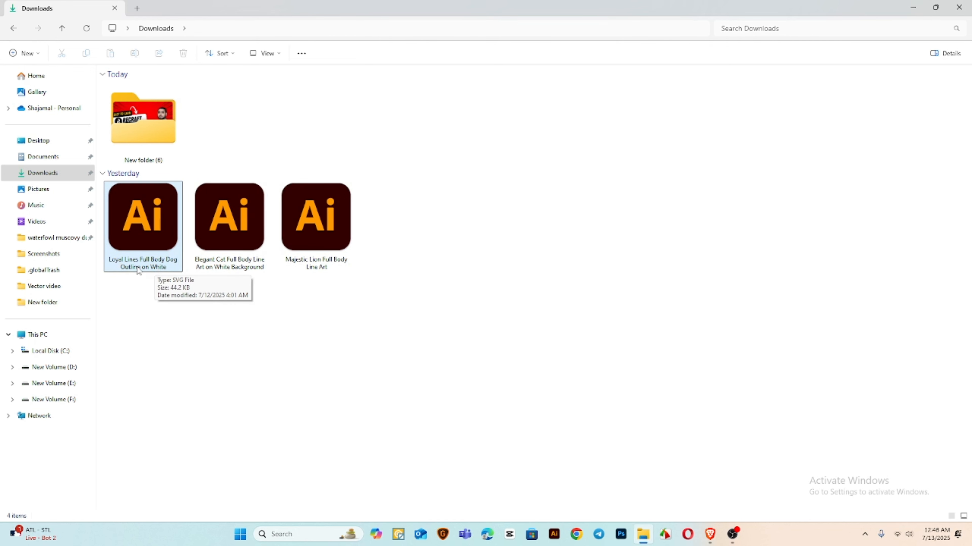
left_click(145, 267)
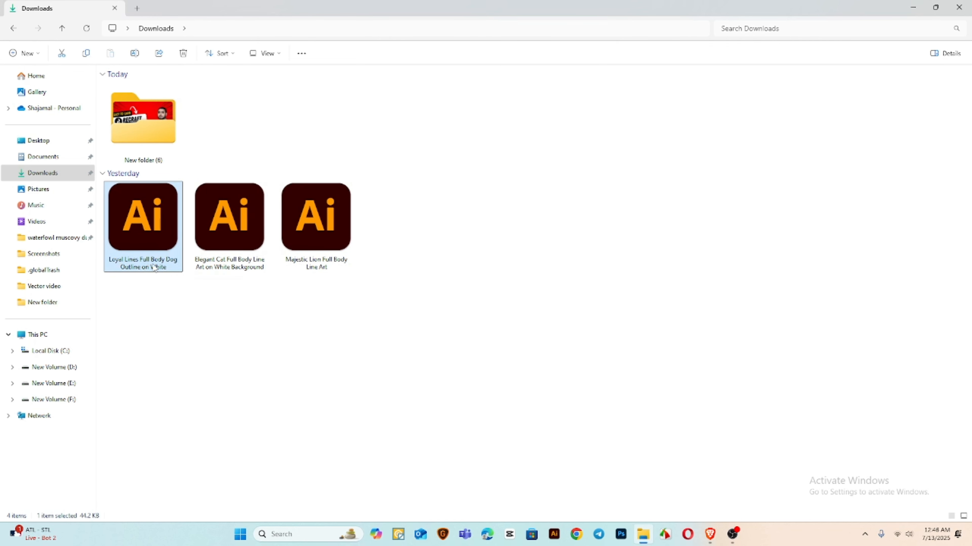
left_click(154, 267)
key("ctrl+c")
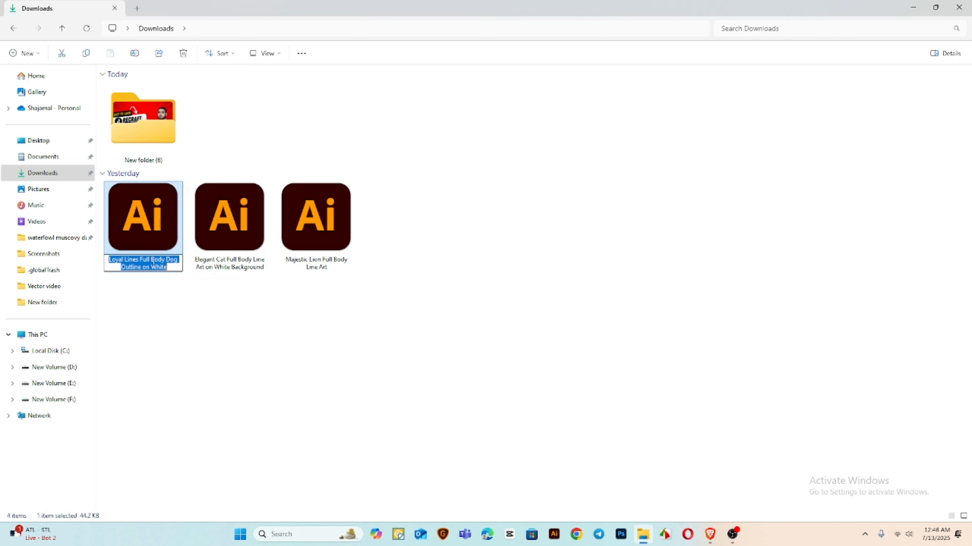
In the browser's keyword tool, try searching for "Loyal Lines Full Body Dog Outline on White" with the type set to Vector
left_click(704, 535)
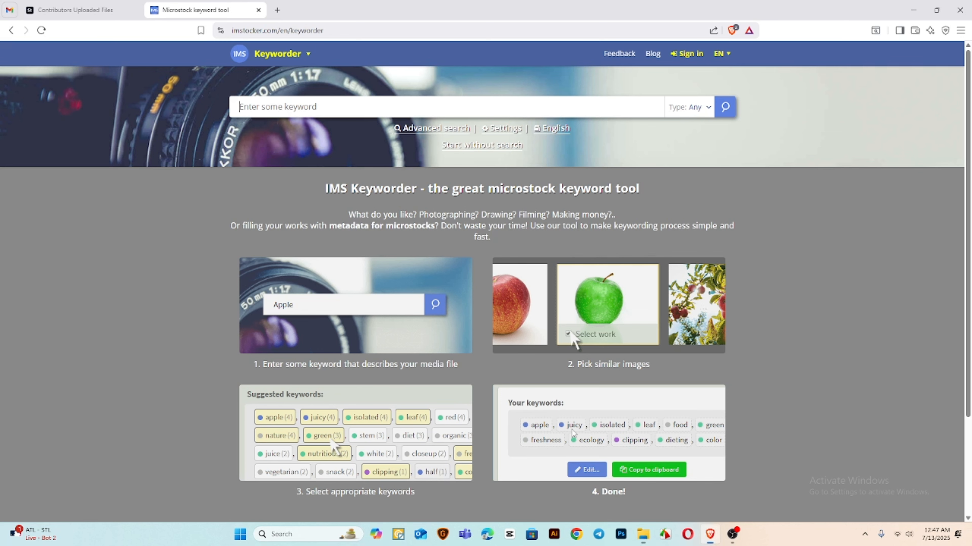
key("ctrl+v")
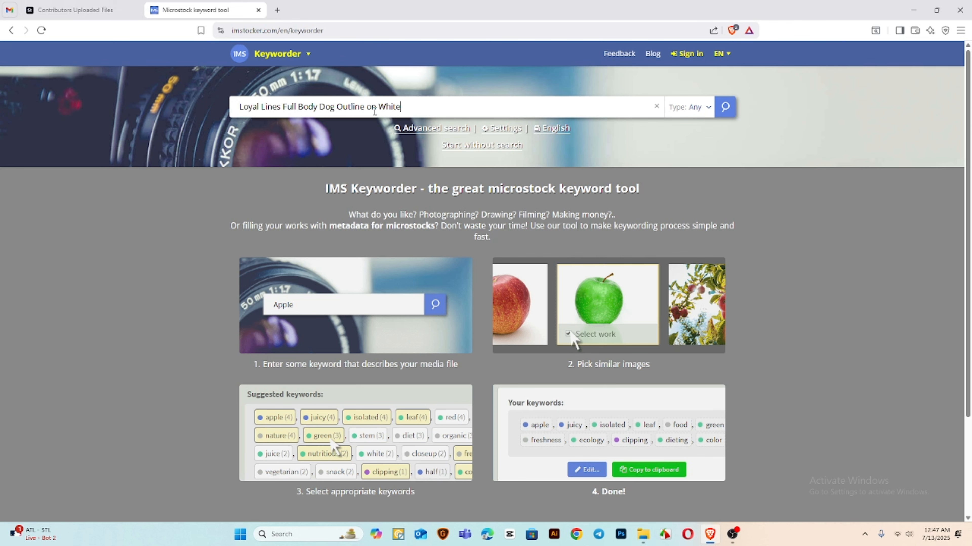
left_click(725, 108)
left_click(690, 107)
left_click(706, 177)
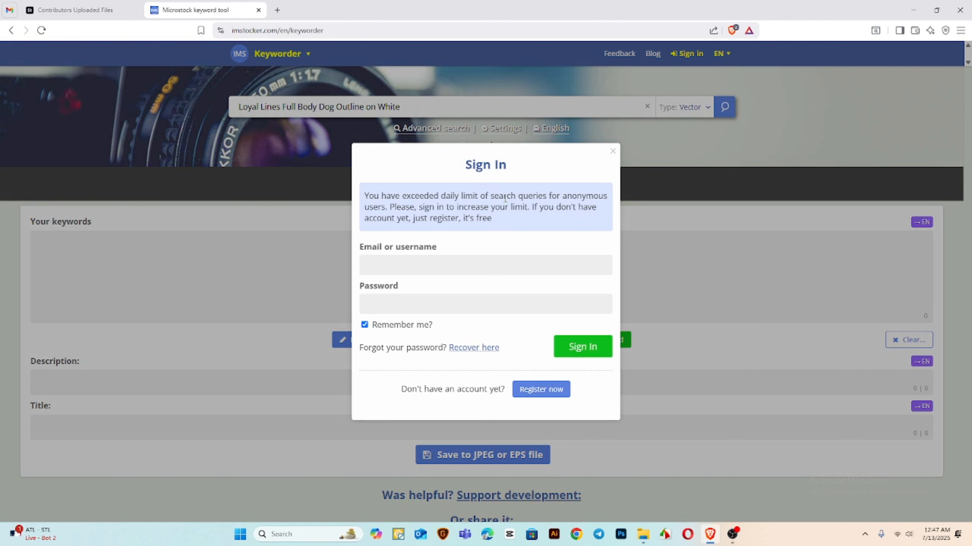
View the account registration page offered by the sign-in prompt and close it again
left_click(446, 265)
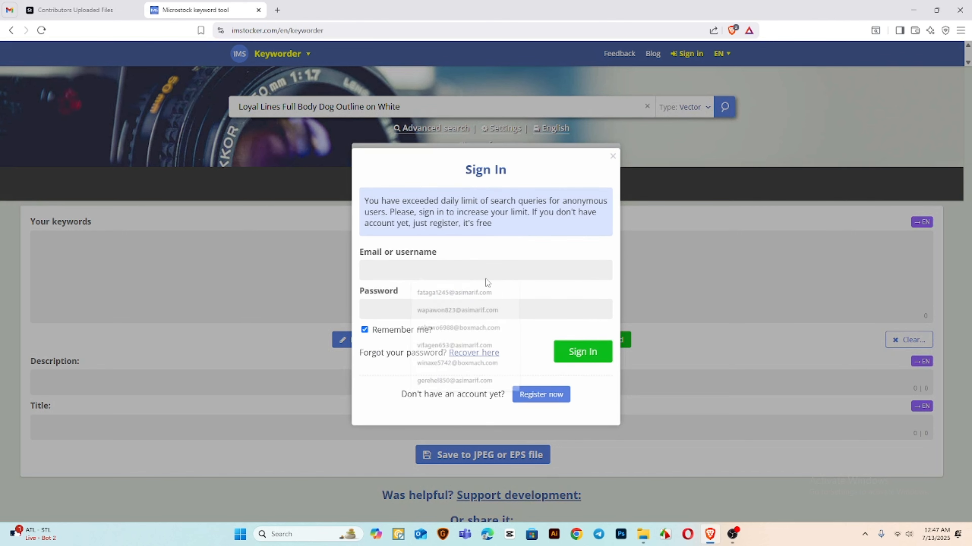
left_click(540, 390)
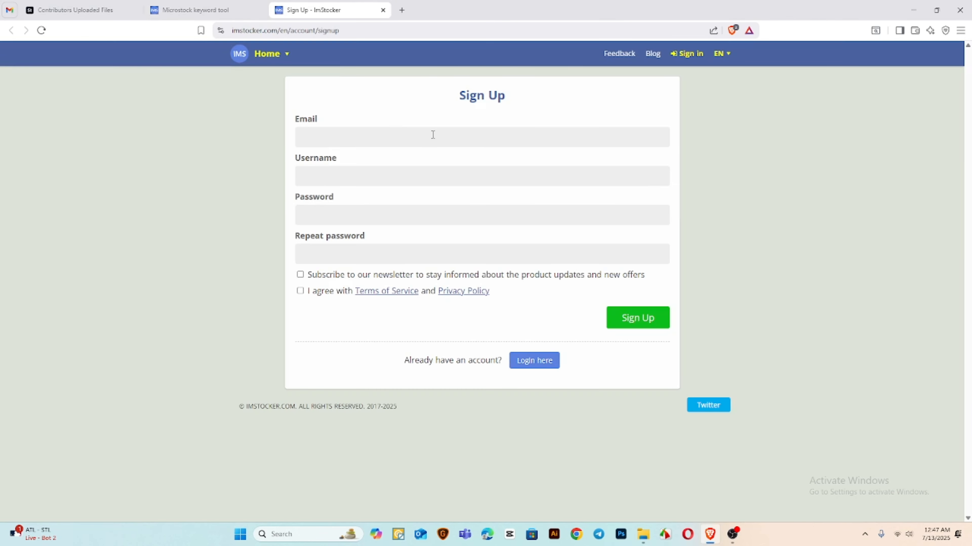
key("ctrl+w")
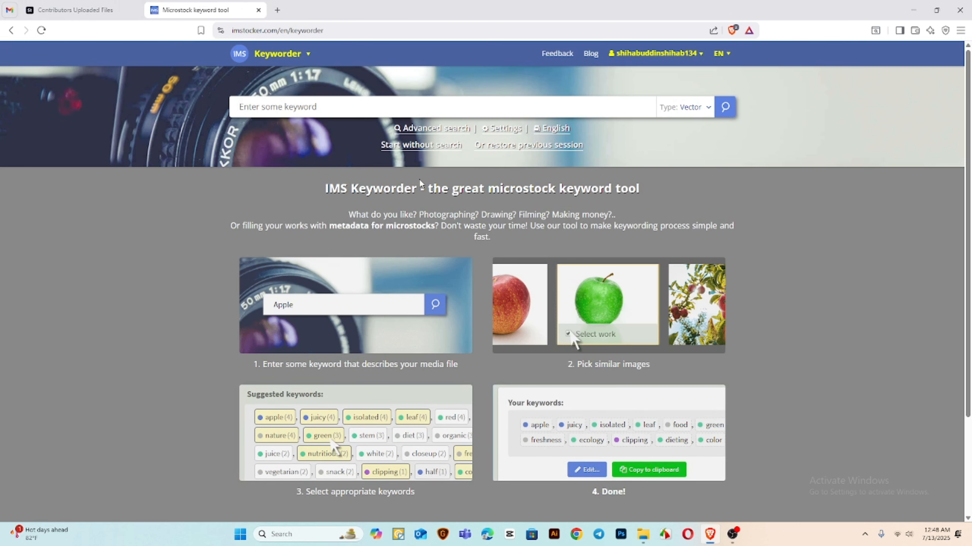
Copy the dog file's name from Downloads again and search the keyword tool for "Loyal Lines Full Body Dog Outline on White"
left_click(643, 534)
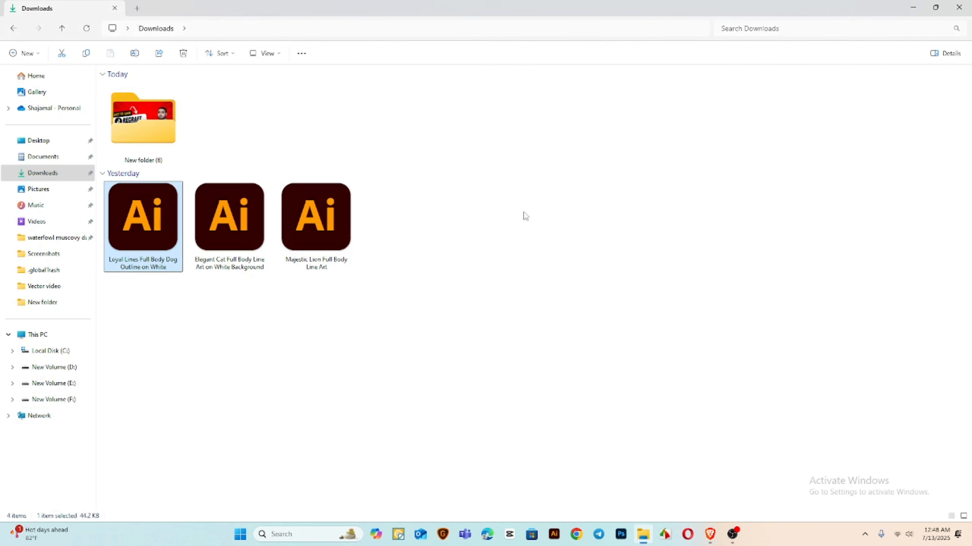
left_click(163, 268)
key("ctrl+c")
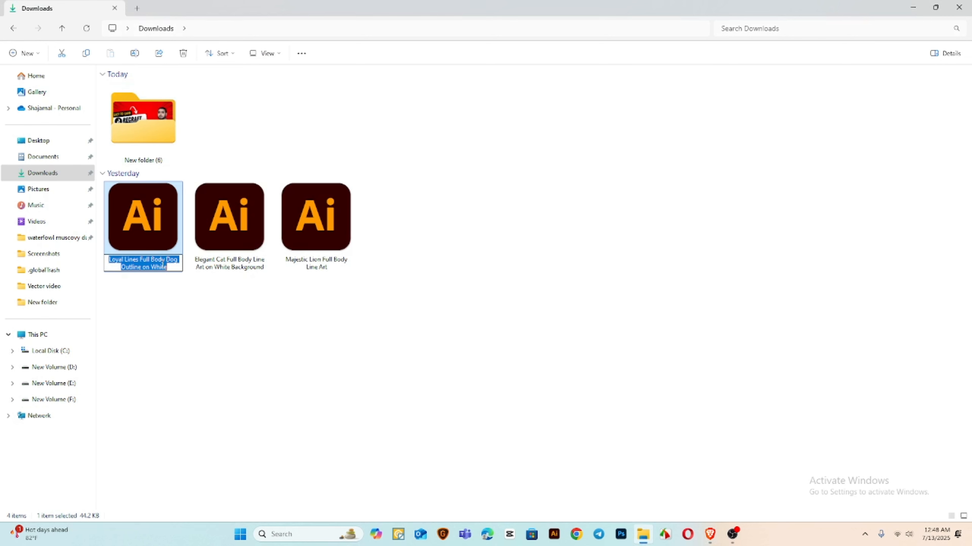
left_click(709, 536)
key("ctrl+v")
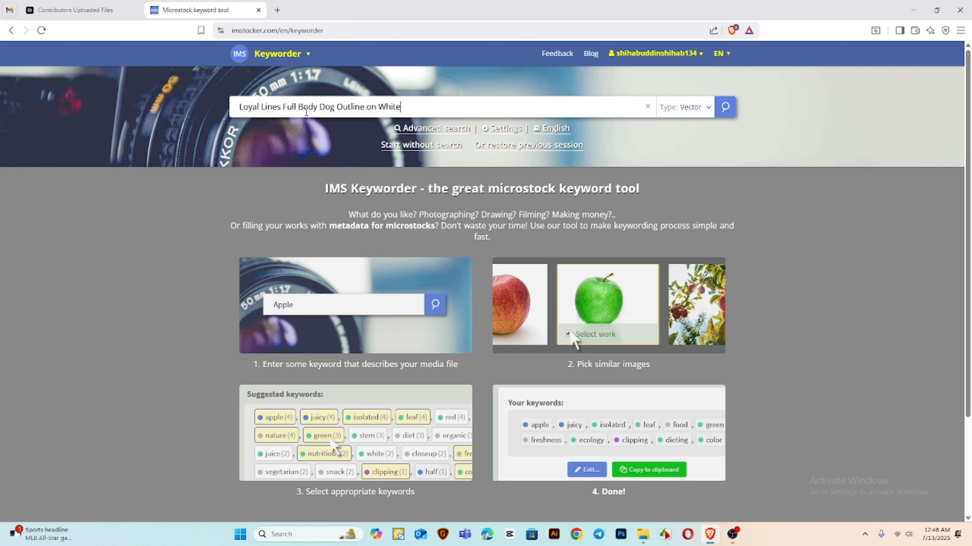
left_click(726, 107)
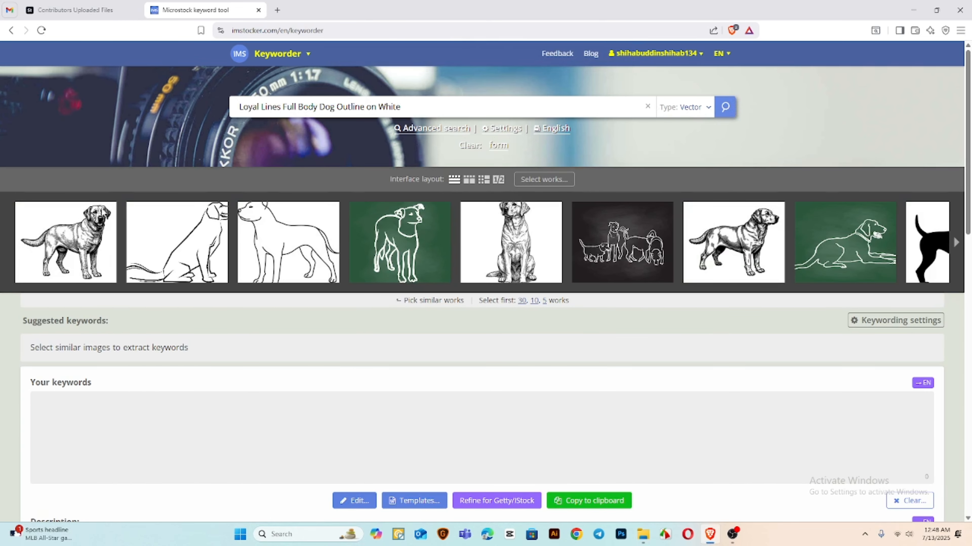
Open the uploaded dog's details in Adobe Stock and select the standing and sitting dog outlines as similar works in the keyword tool
left_click(115, 10)
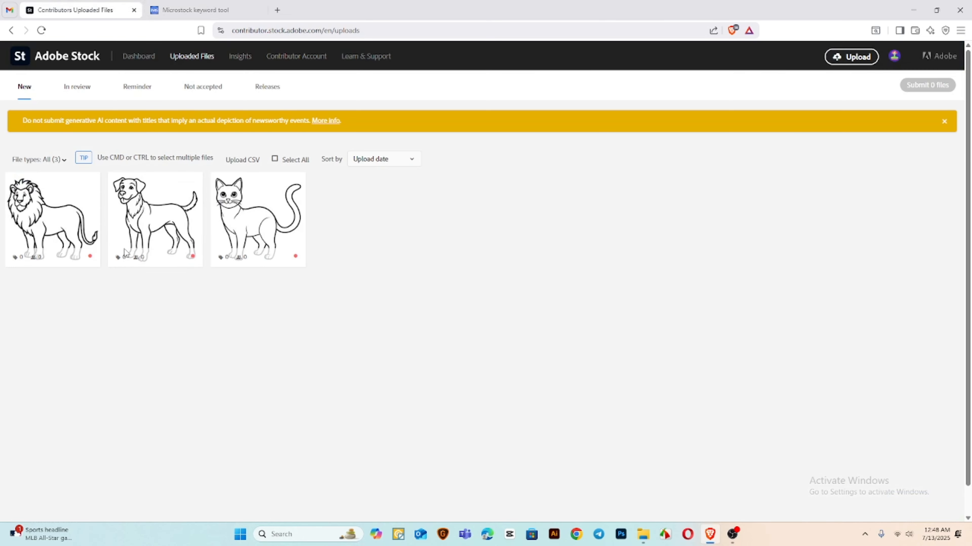
left_click(124, 252)
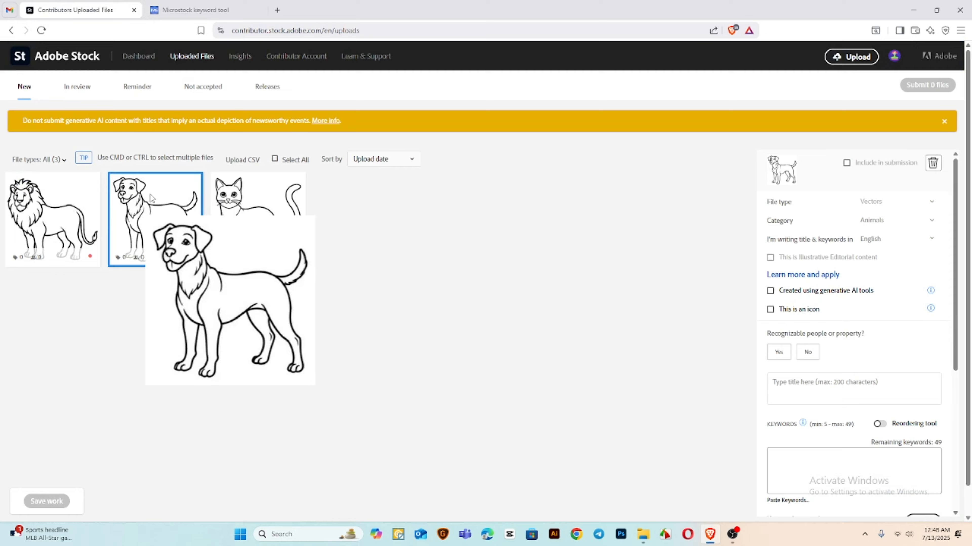
left_click(226, 6)
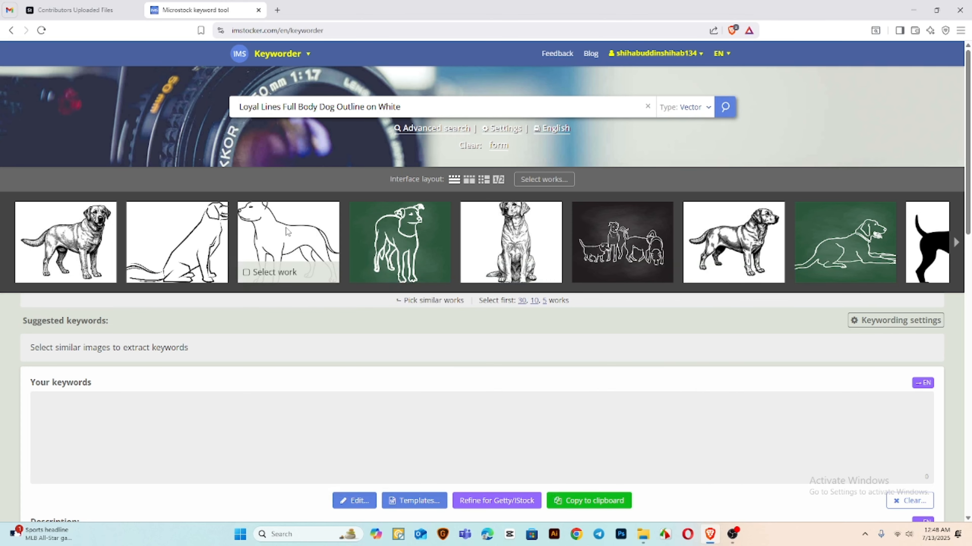
left_click(288, 232)
left_click(177, 241)
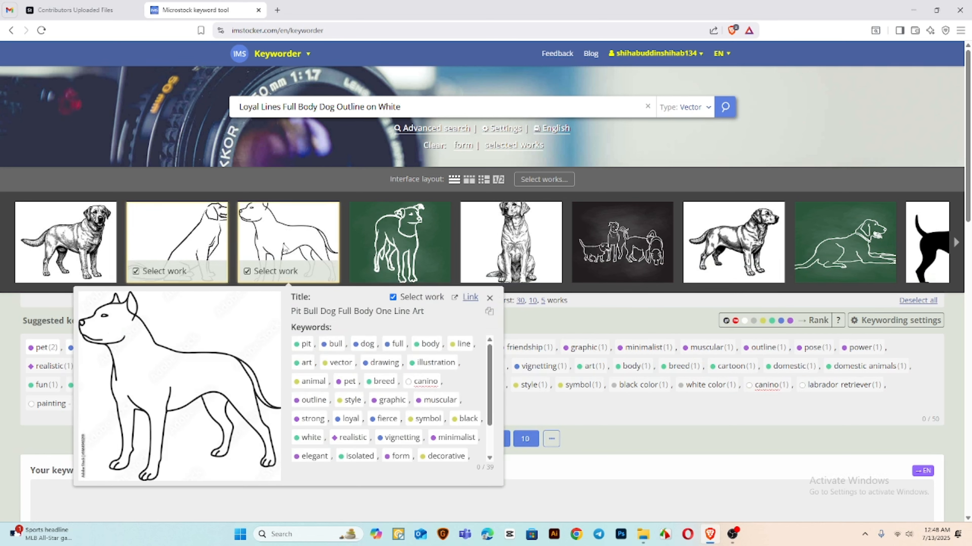
key("ctrl+shift+Tab")
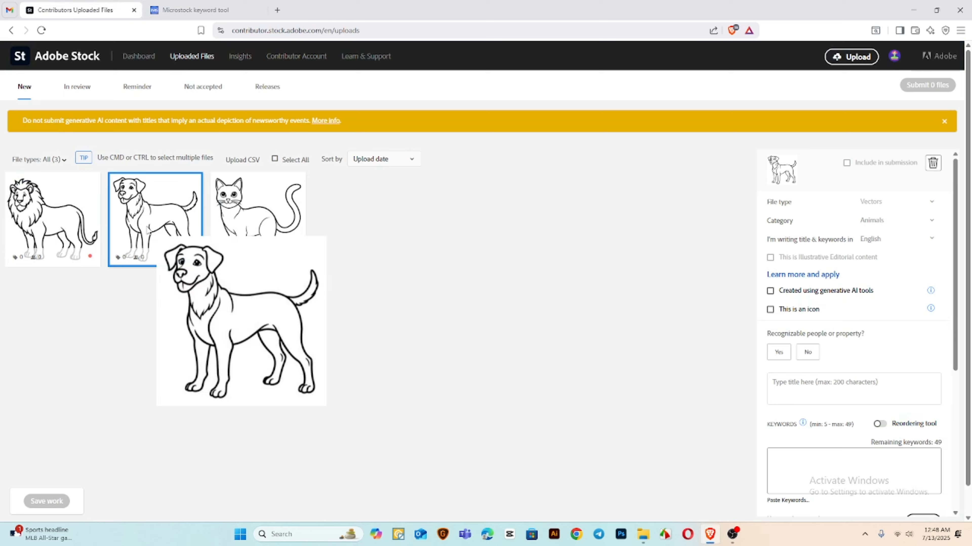
Copy the keyword tool's search phrase into the Adobe Stock dog drawing's title: "Loyal Lines Full Body Dog Outline on White"
left_click(222, 7)
left_click_drag(414, 103, 203, 101)
key("ctrl+c")
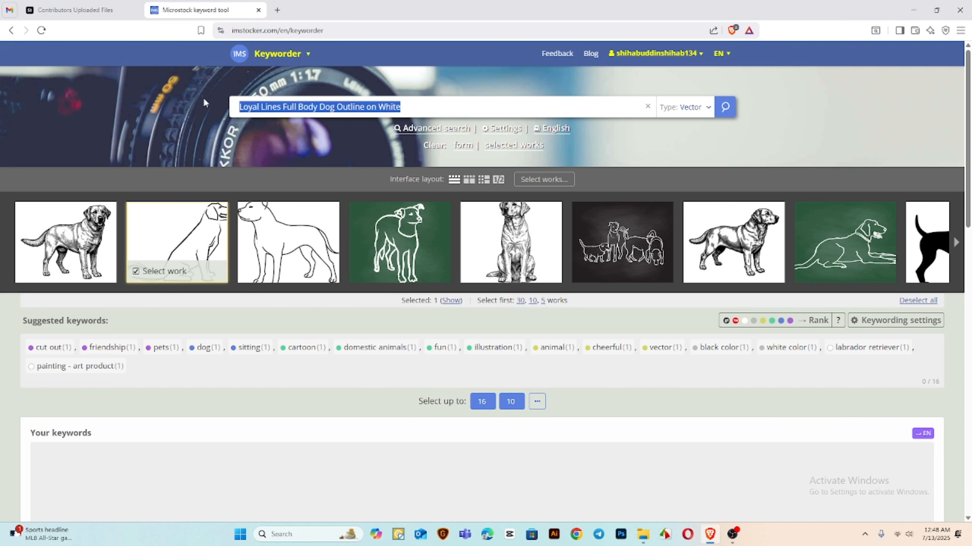
key("ctrl+shift+Tab")
left_click(880, 382)
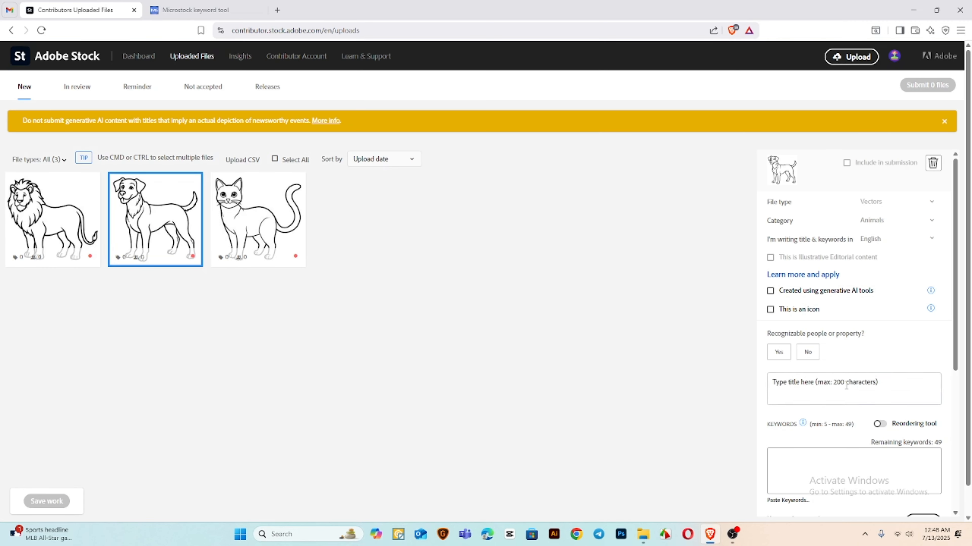
key("ctrl+v")
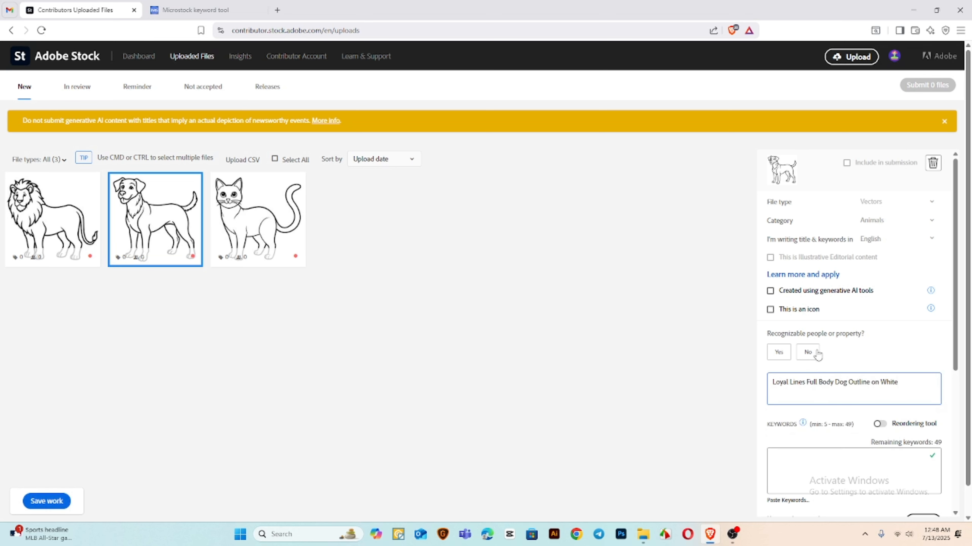
Answer No to recognizable people or property for the dog drawing and add all of its suggested keywords
left_click(806, 352)
scroll(860, 354, "down", 4)
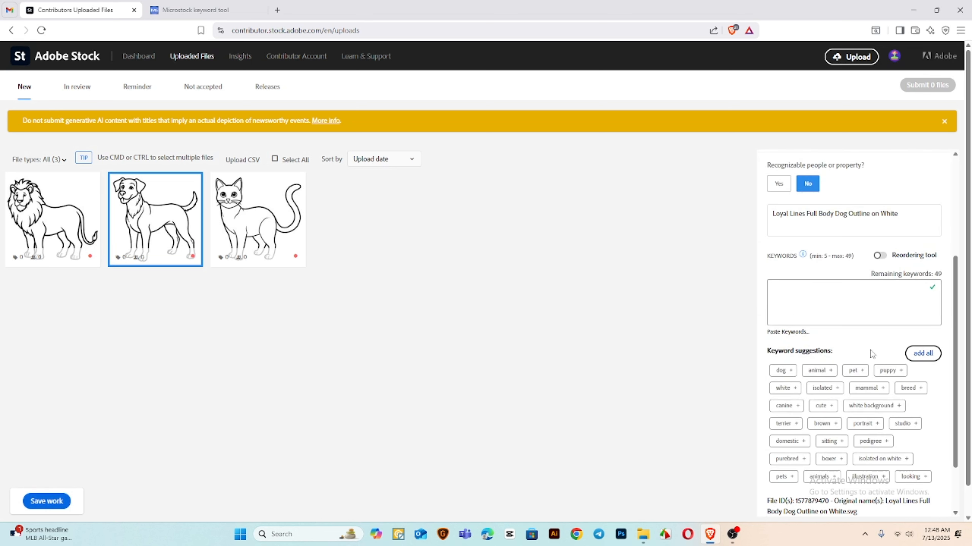
left_click(917, 360)
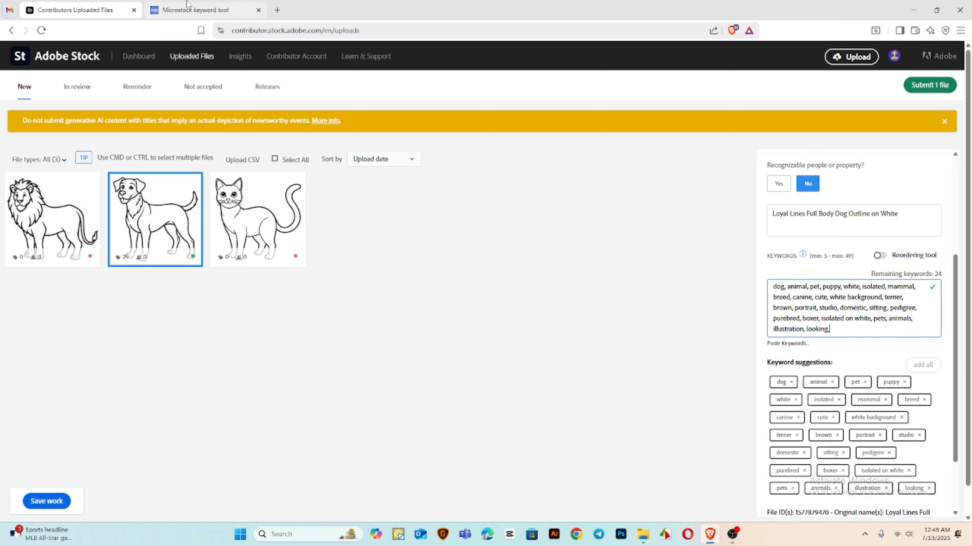
In the keyword tool, keep only the standing dog outline as similar work, select up to 25 suggested keywords and copy them
left_click(184, 9)
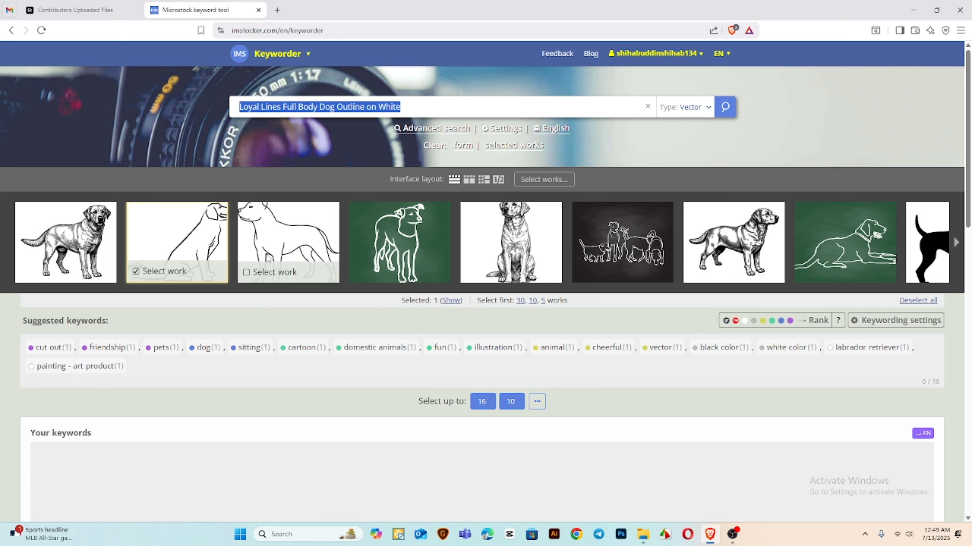
left_click(292, 248)
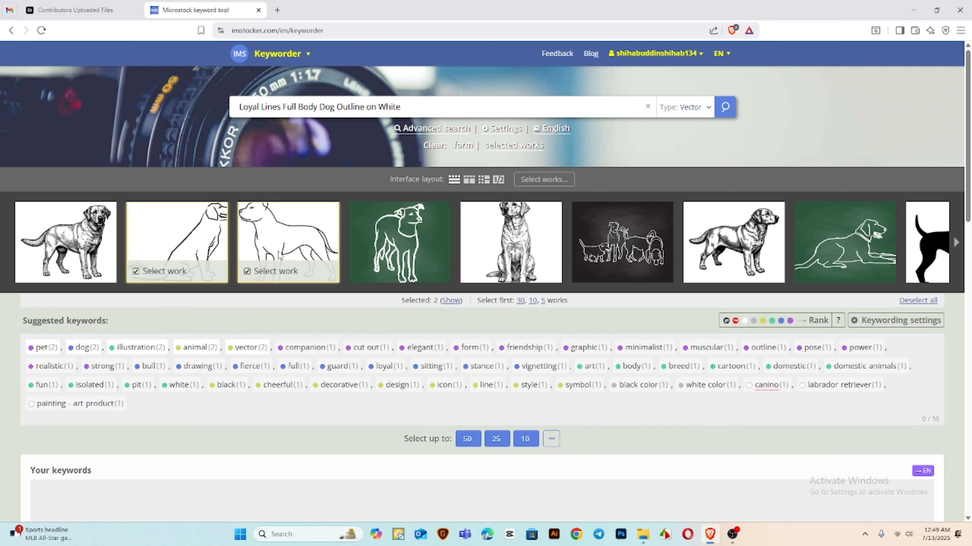
left_click(218, 254)
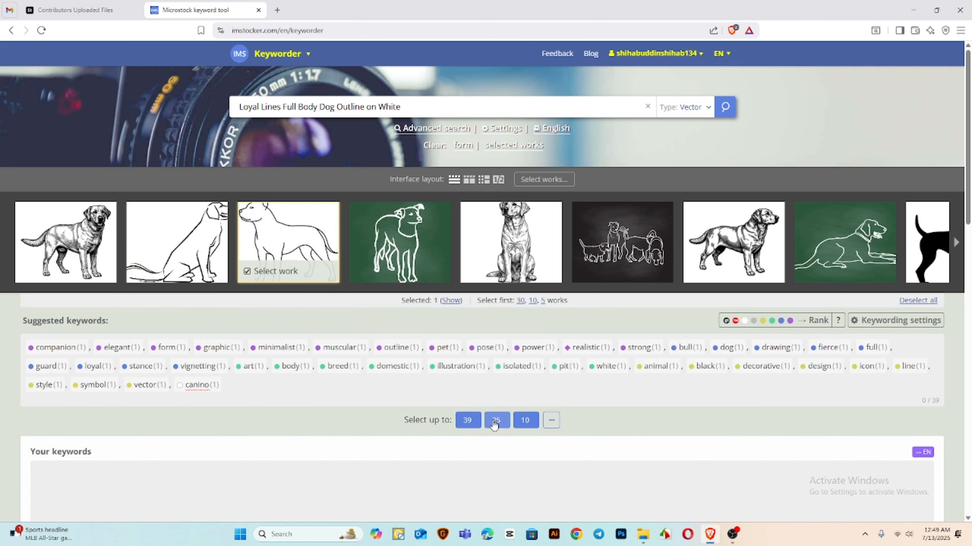
left_click(494, 421)
scroll(612, 409, "down", 4)
left_click(592, 401)
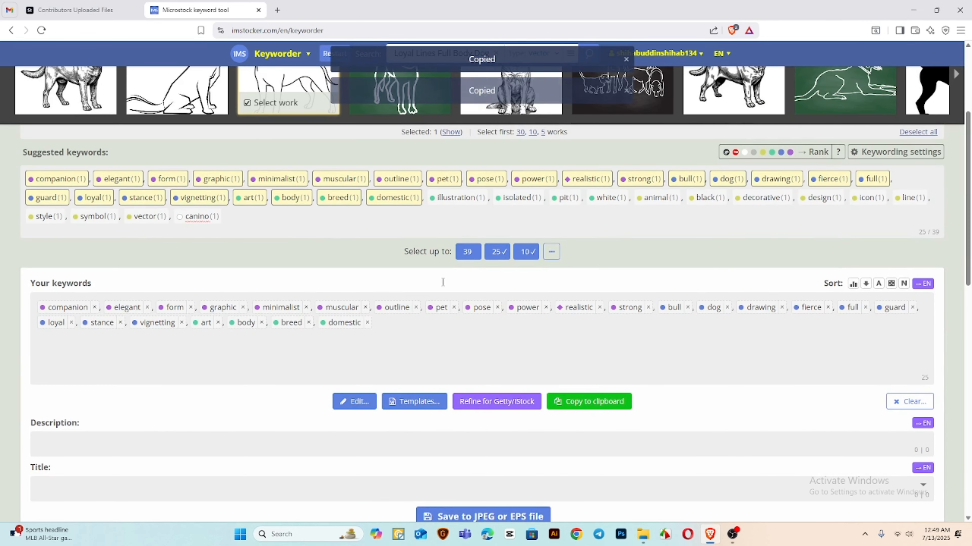
Append the copied keywords to the dog drawing's keywords in Adobe Stock and delete the final three: body, breed, domestic
key("ctrl+Tab")
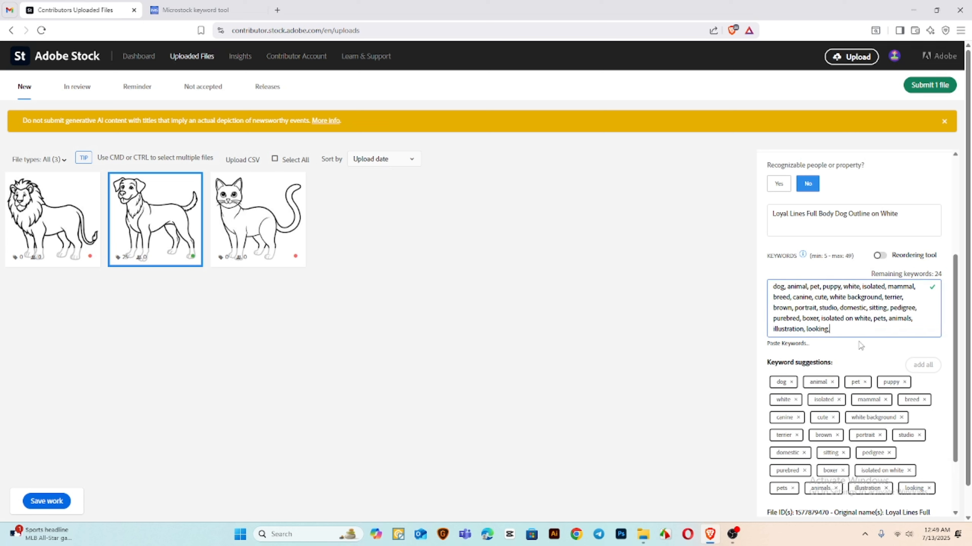
key("ctrl+v")
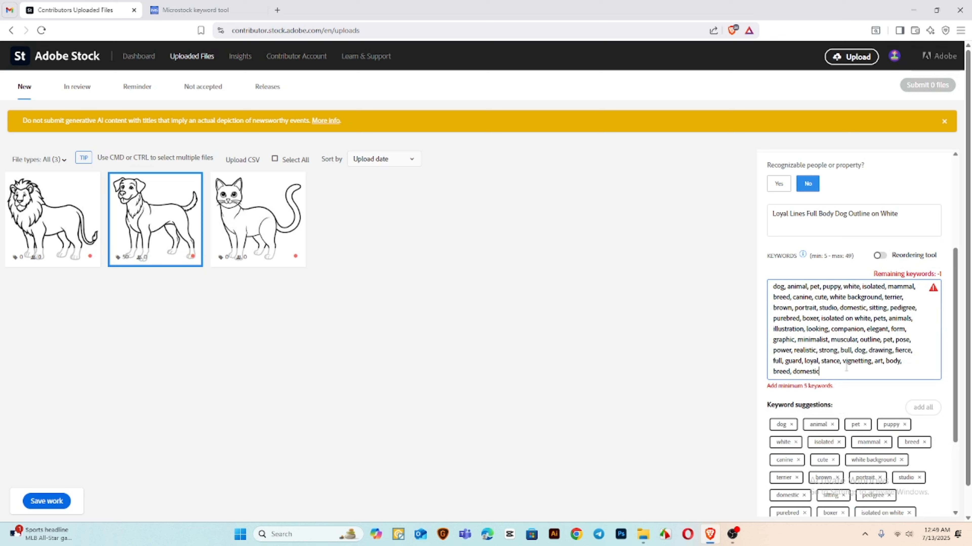
left_click_drag(846, 366, 884, 360)
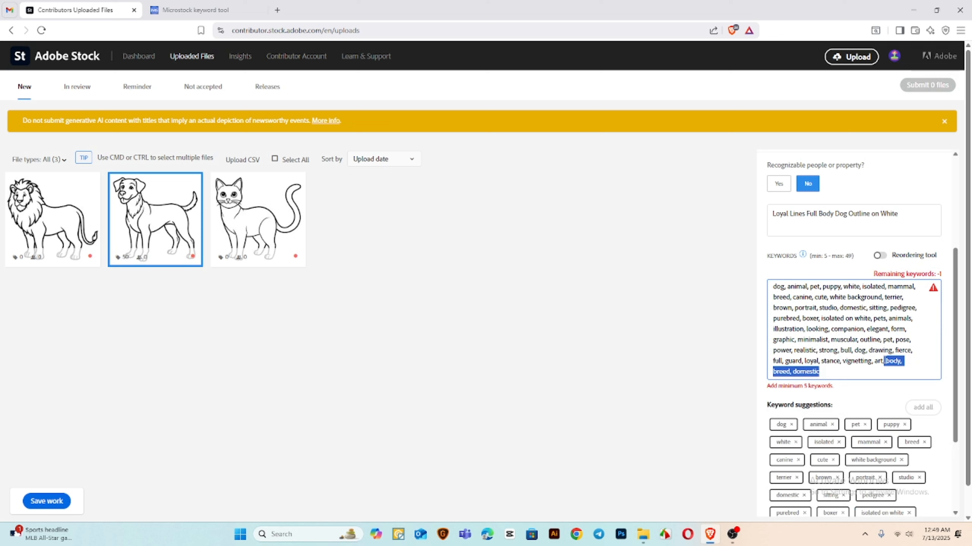
key("BackSpace")
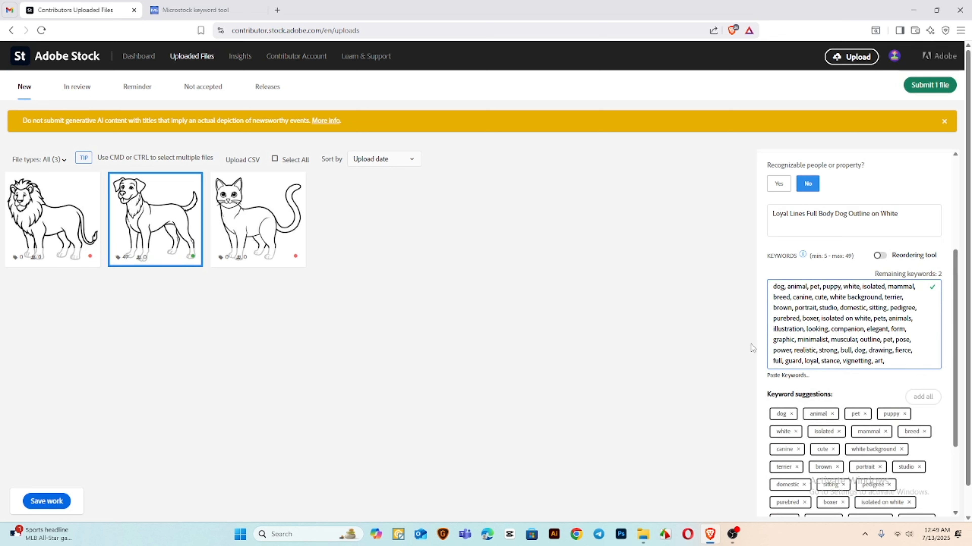
Copy the cat file's name from Downloads into the Adobe Stock cat drawing's title: "Elegant Cat Full Body Line Art on White Background"
left_click(255, 235)
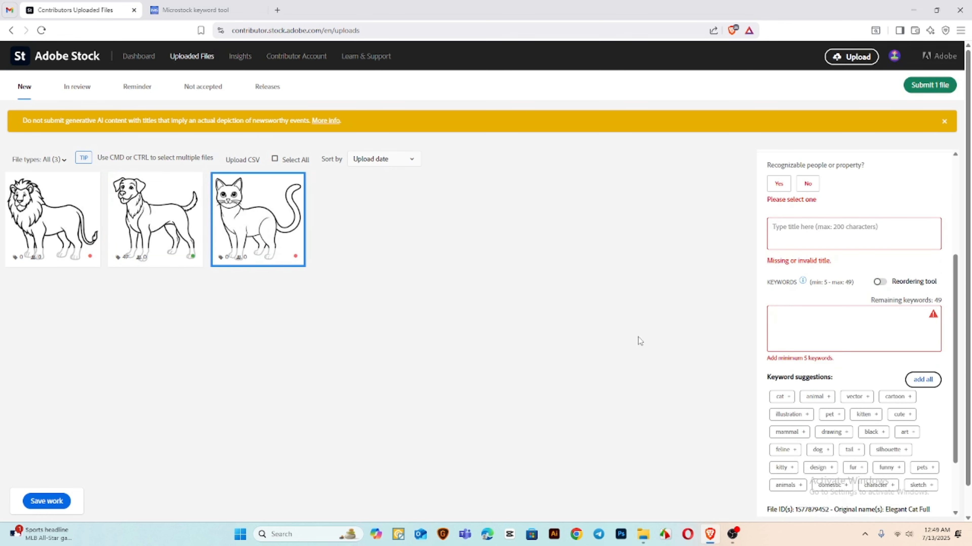
left_click(643, 534)
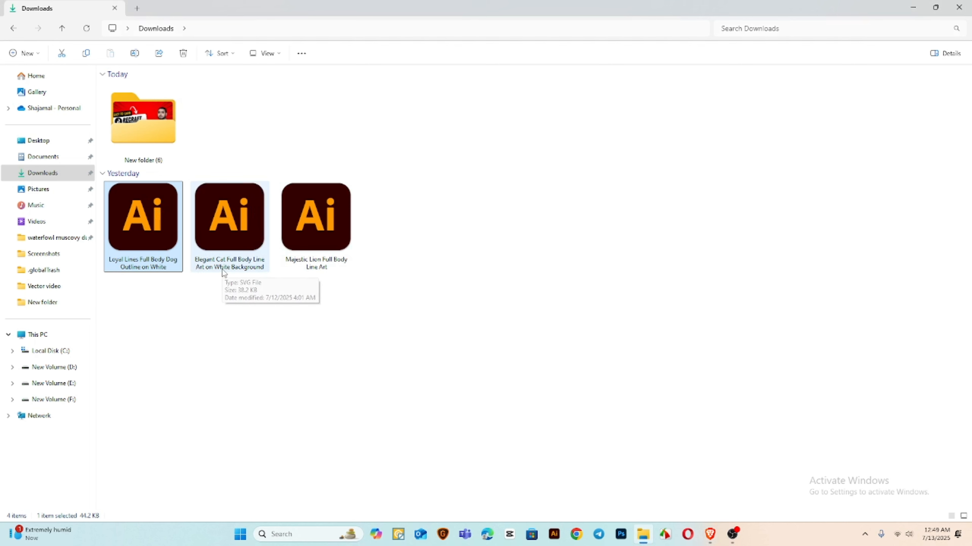
left_click(230, 264)
left_click(241, 264)
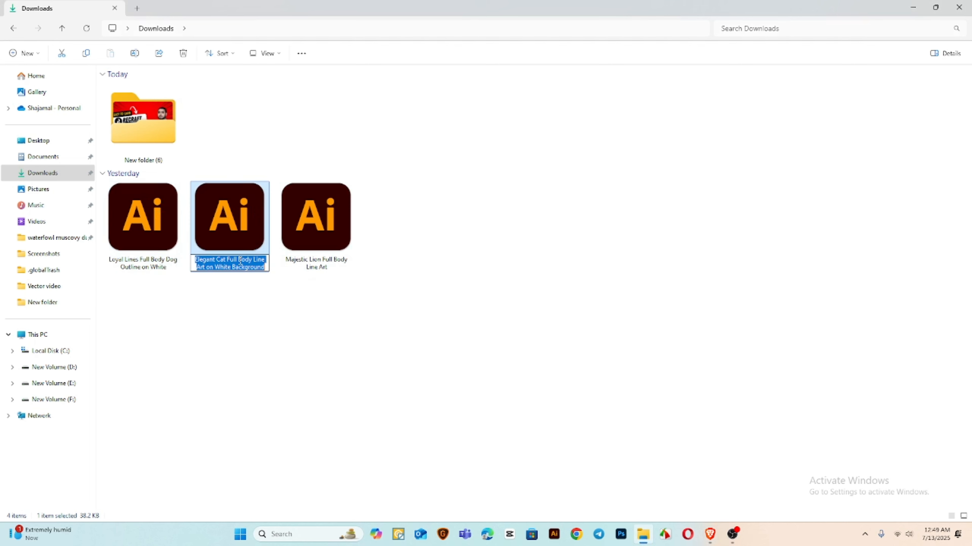
left_click(710, 535)
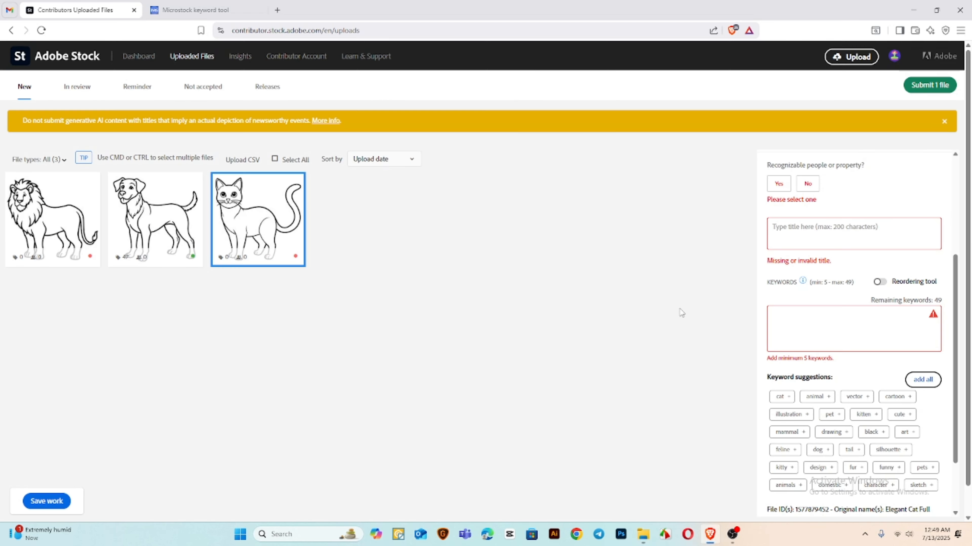
left_click(836, 240)
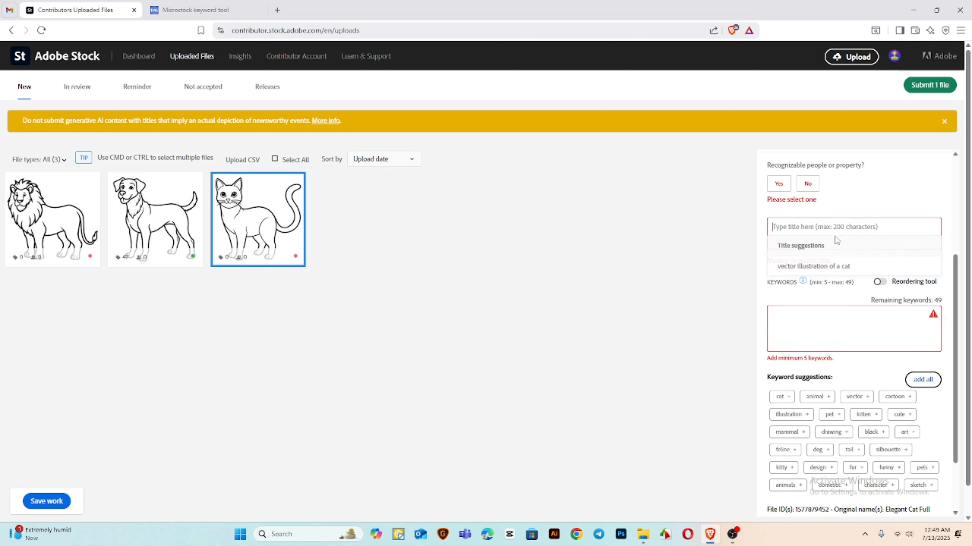
key("ctrl+v")
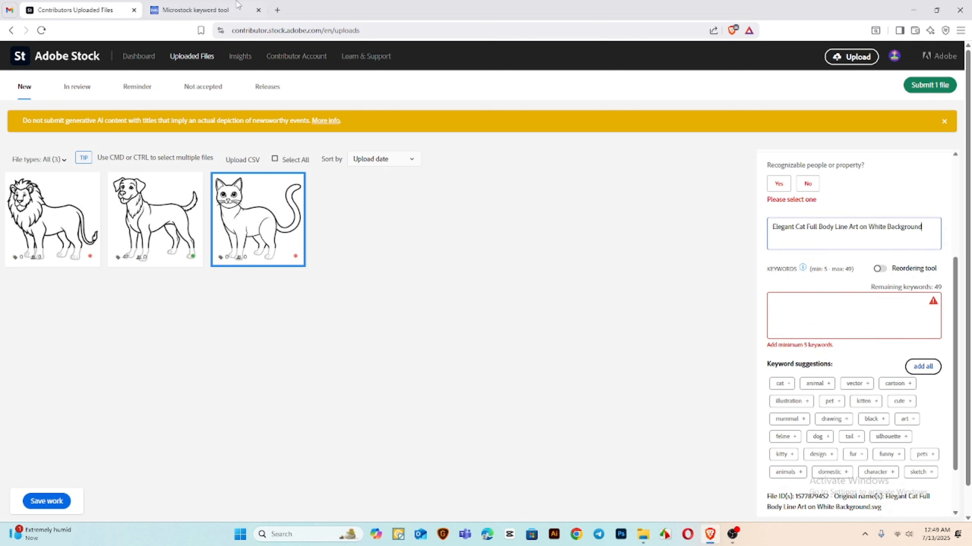
Search the keyword tool for "Elegant Cat Full Body Line Art on White Background" and clear the dog keywords collected there
left_click(216, 7)
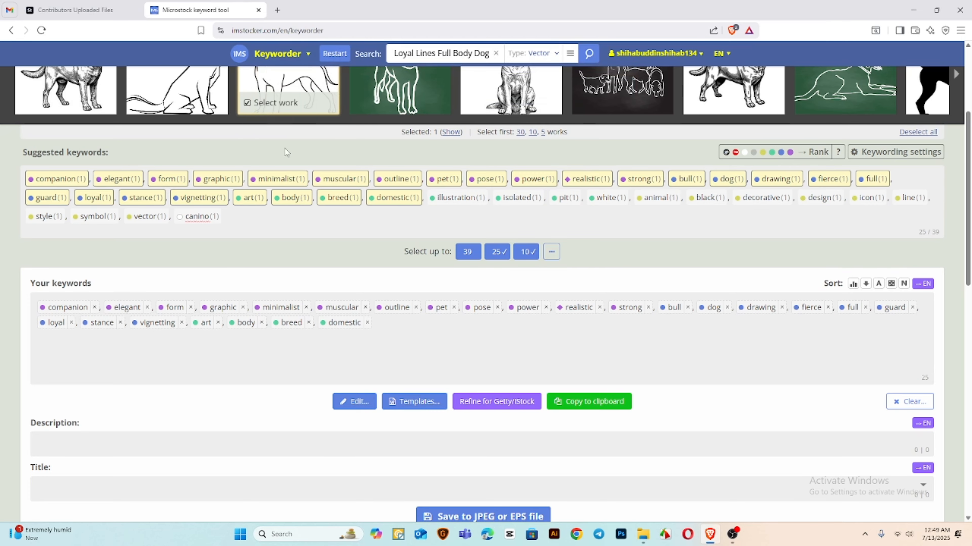
triple_click(474, 50)
key("ctrl+v")
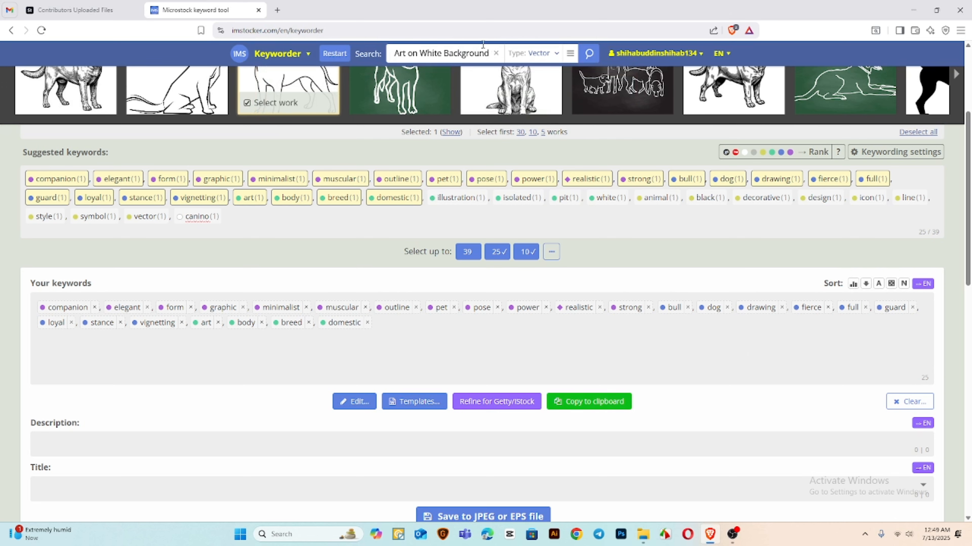
key("Return")
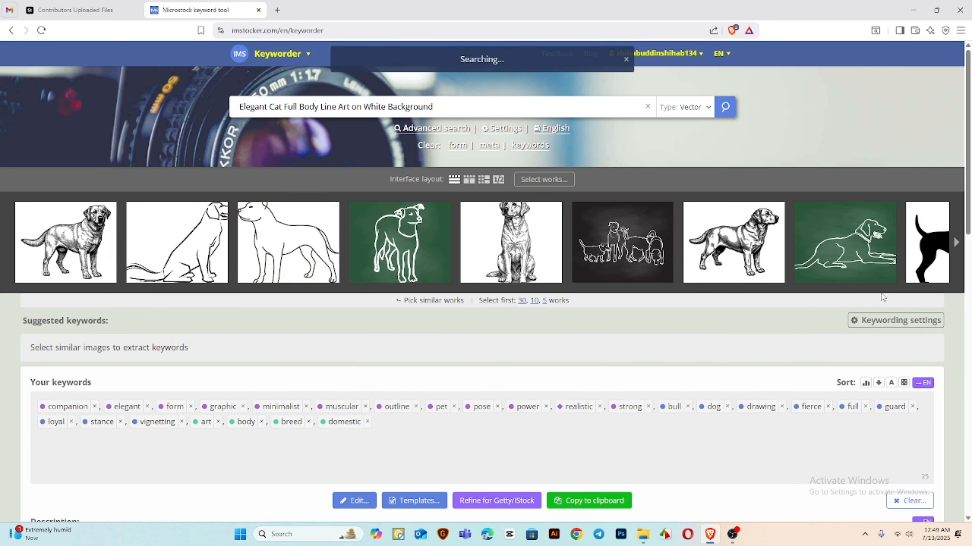
scroll(882, 296, "down", 4)
left_click(903, 332)
left_click(907, 347)
scroll(759, 329, "up", 4)
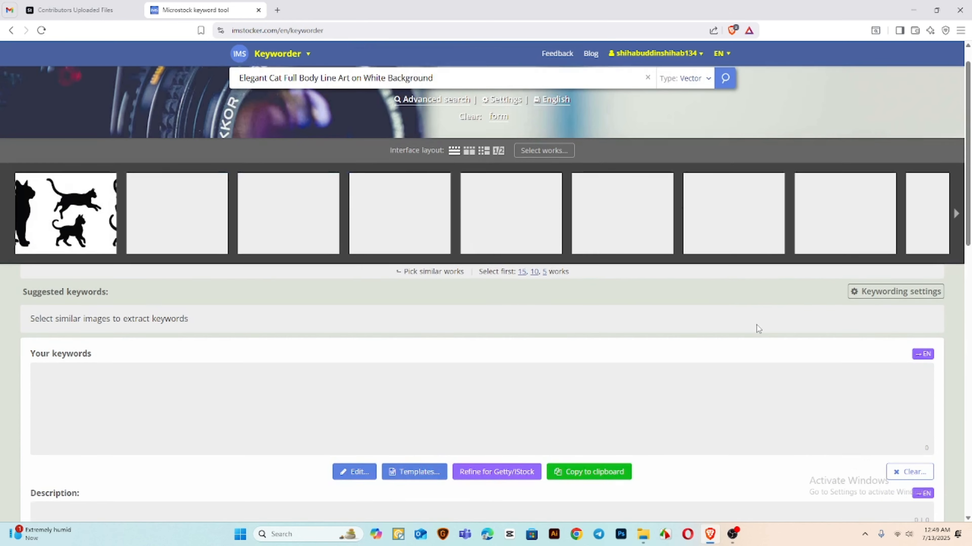
Select the second cat outline as similar work in the keyword tool and add all suggested keywords to the cat drawing in Adobe Stock
left_click(161, 270)
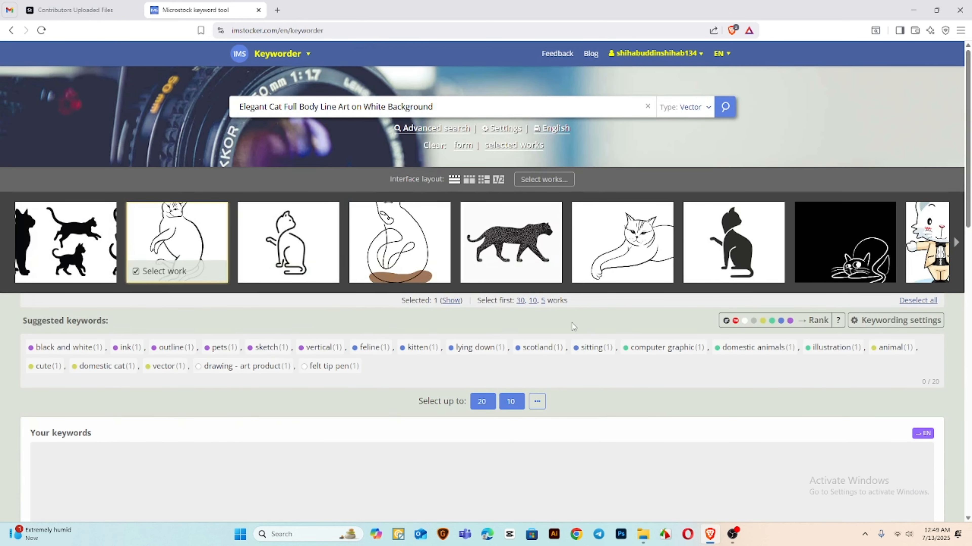
left_click(117, 6)
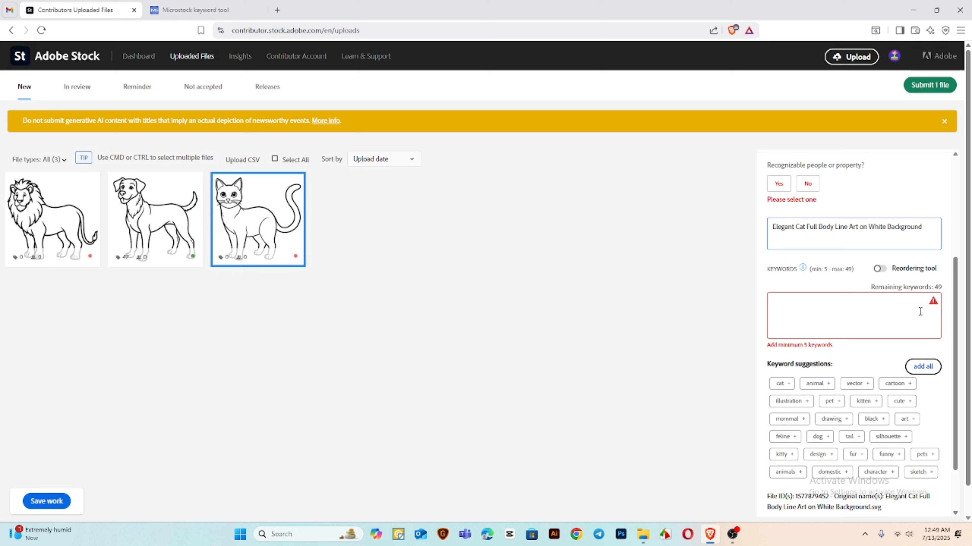
left_click(246, 217)
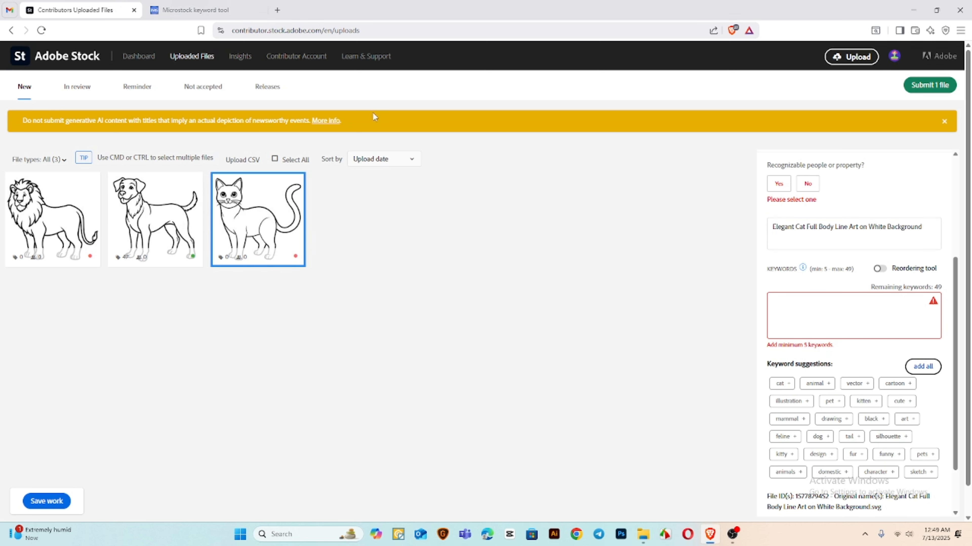
left_click(922, 366)
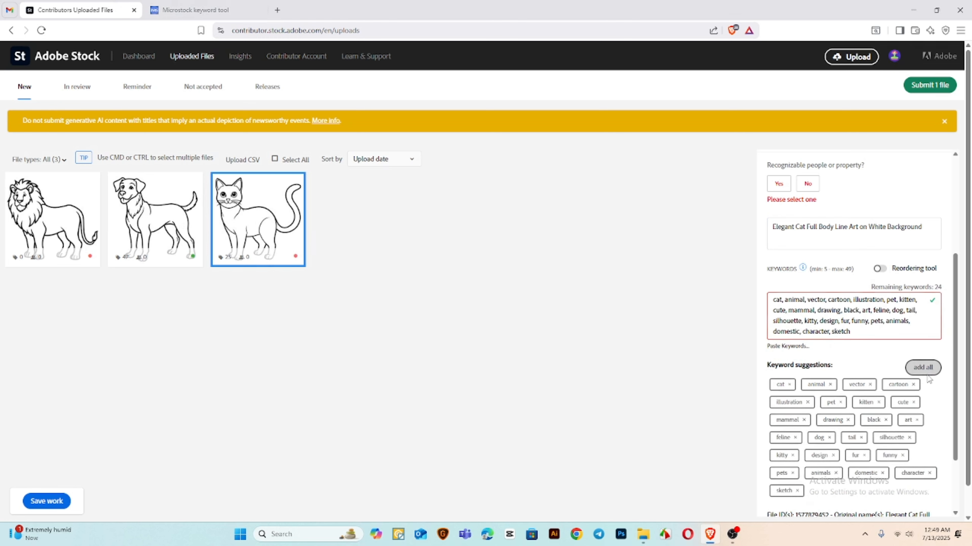
Select all 20 keywords suggested for the chosen cat outline in the keyword tool and copy them
left_click(241, 8)
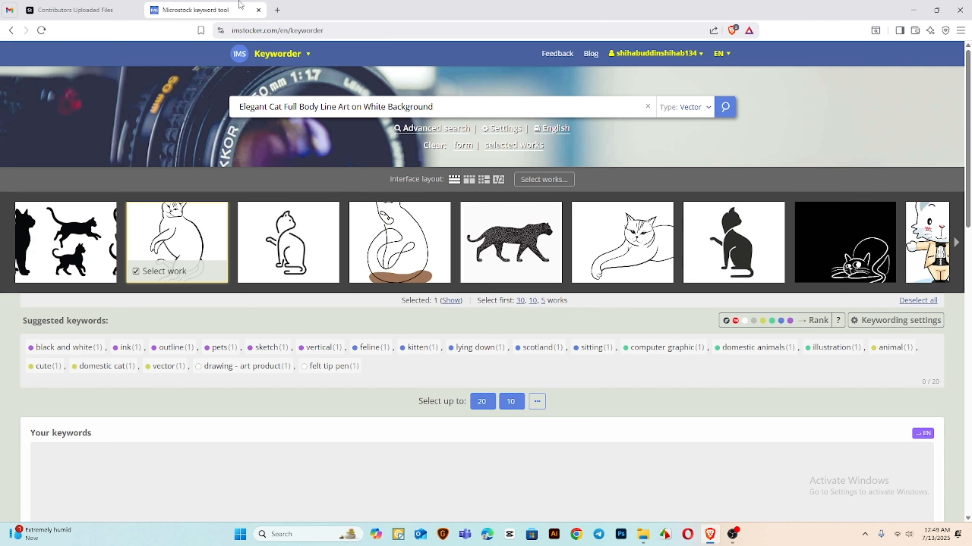
left_click(480, 398)
scroll(482, 398, "down", 4)
left_click(596, 382)
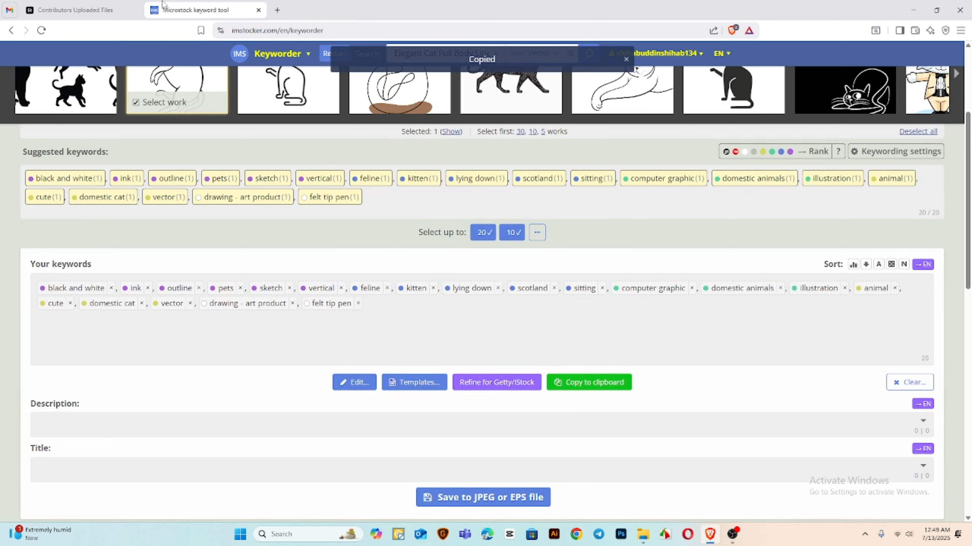
Append the copied keywords to the cat drawing's keywords in Adobe Stock and answer No to recognizable people or property
left_click(80, 10)
left_click(882, 335)
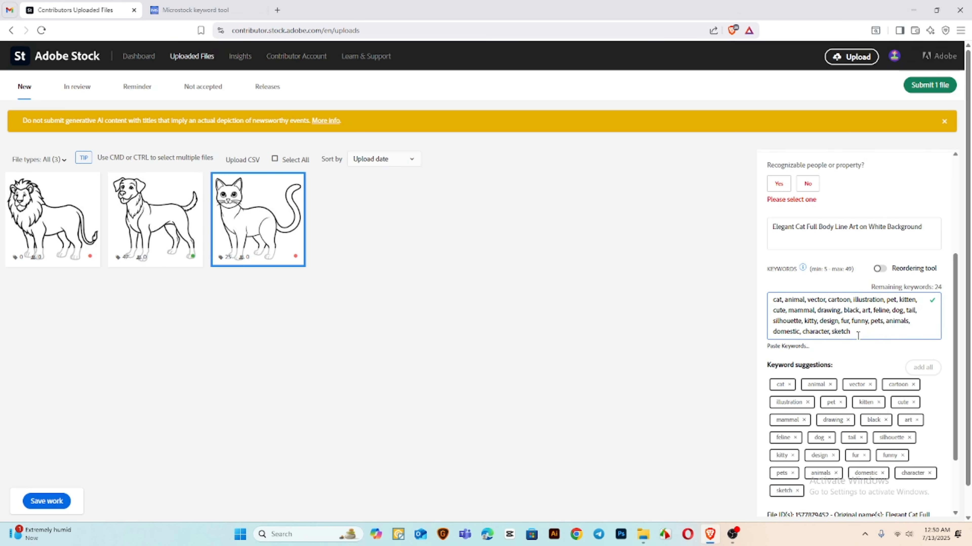
key("ctrl+v")
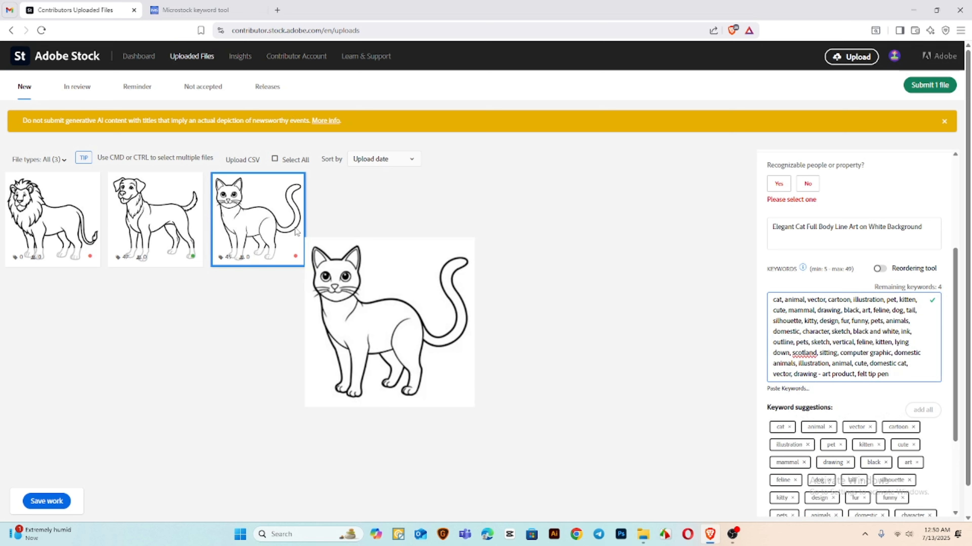
left_click(807, 184)
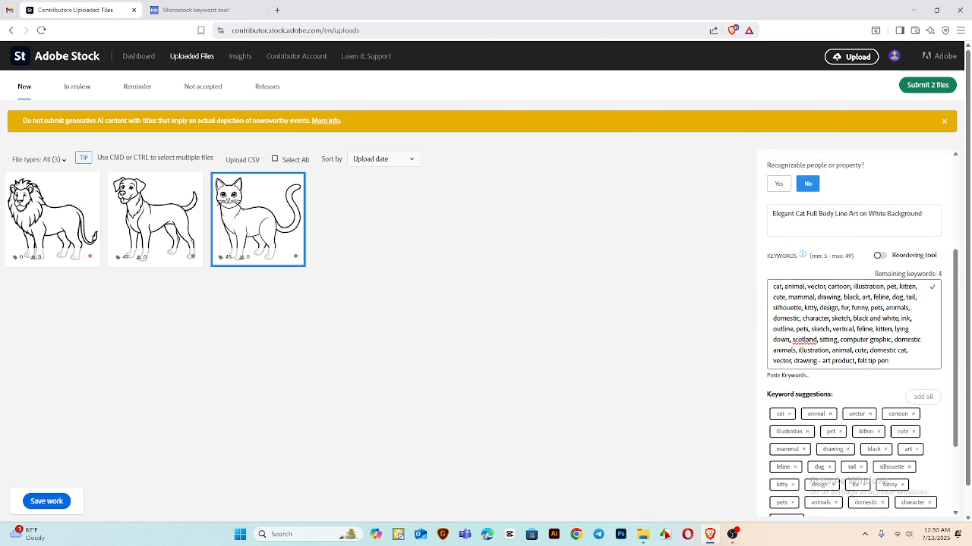
Copy the lion file's name from Downloads into the Adobe Stock lion drawing's title: "Majestic Lion Full Body Line Art"
left_click(66, 228)
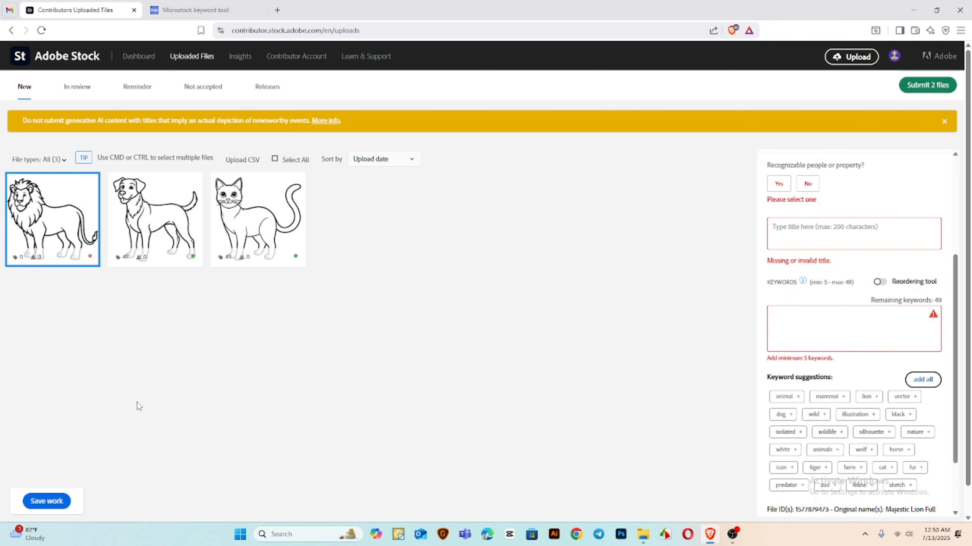
left_click(643, 534)
left_click(327, 264)
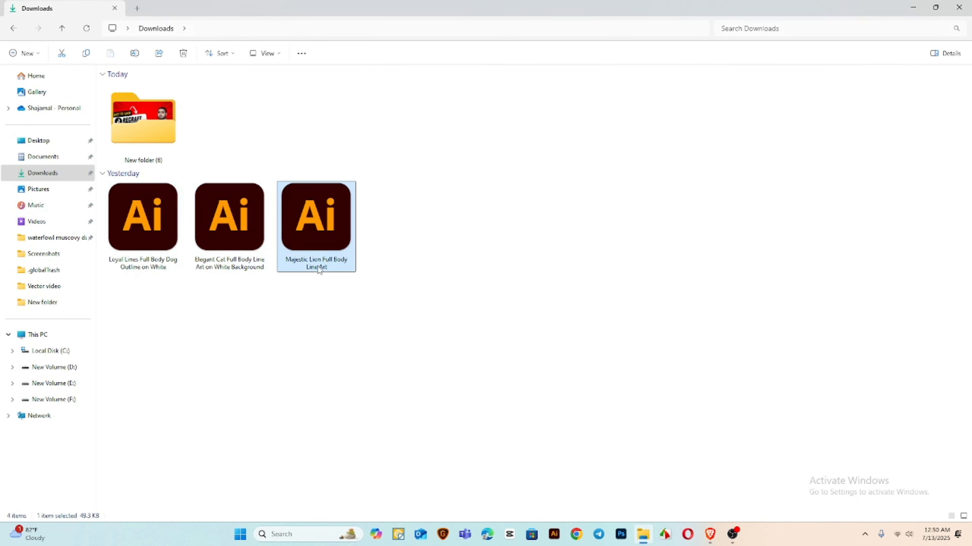
left_click(316, 264)
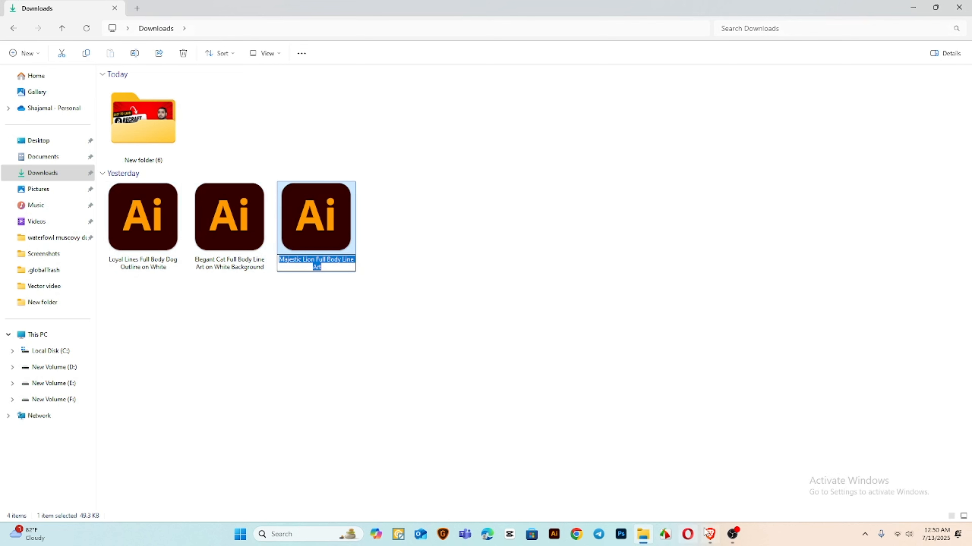
left_click(710, 535)
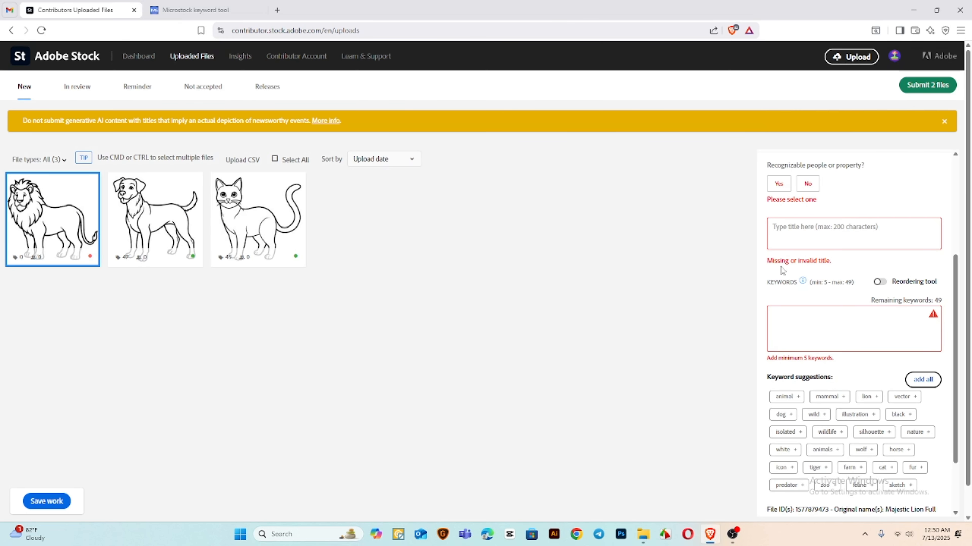
left_click(791, 234)
key("ctrl+v")
Answer No to recognizable people or property for the lion, add all its suggested keywords and return to the keyword tool
left_click(808, 184)
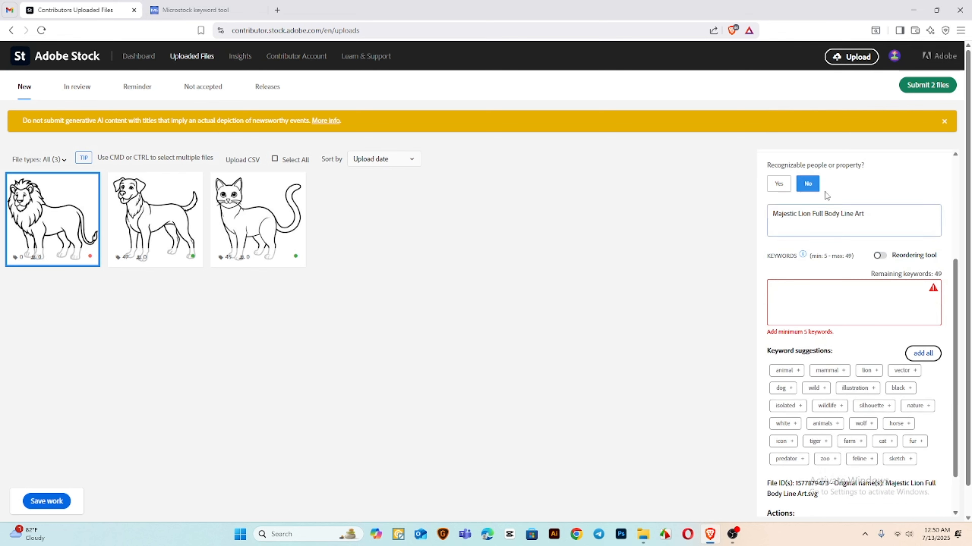
left_click(922, 352)
left_click(195, 10)
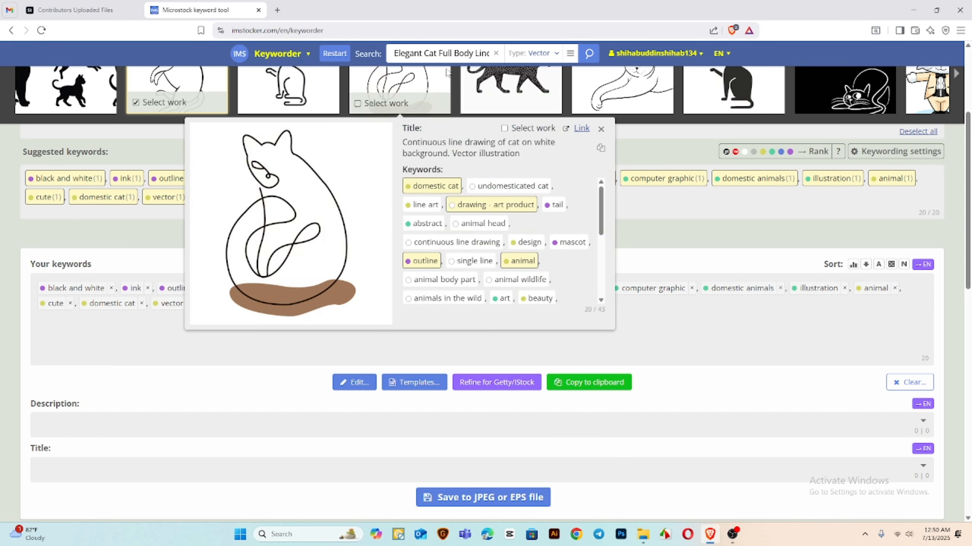
Search the keyword tool for "Majestic Lion Full Body Line Art" vectors and deselect all previously selected works
key("ctrl+a")
key("ctrl+v")
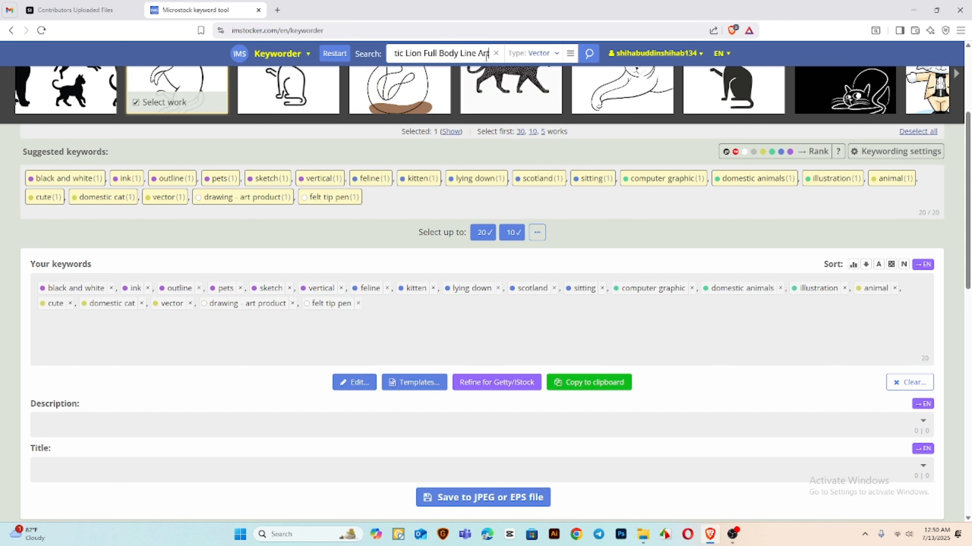
key("Return")
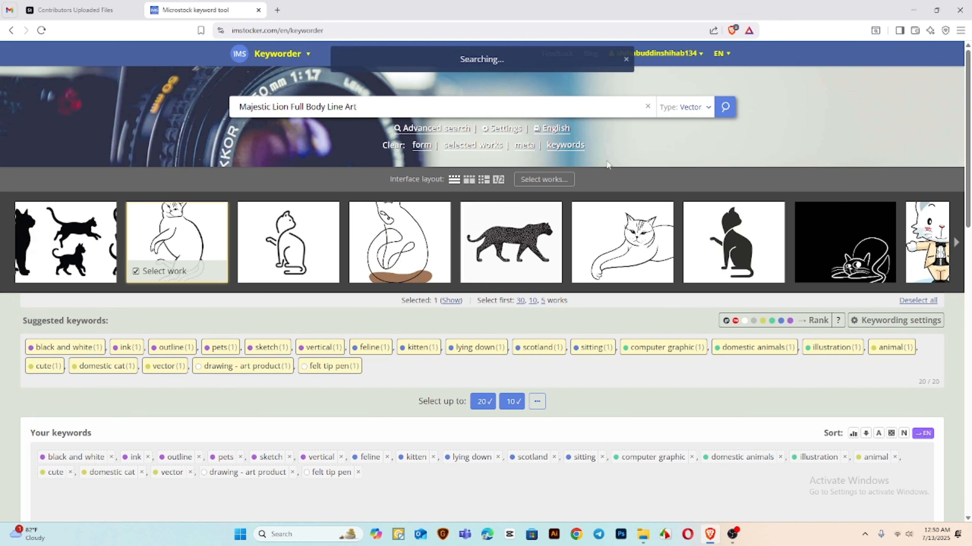
left_click(931, 302)
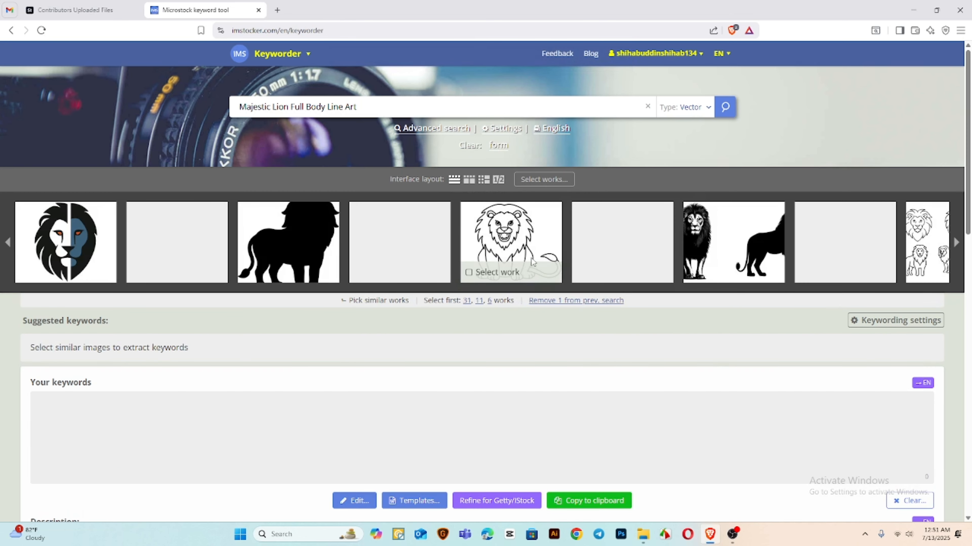
Select the black-and-white lion outline with the raised tail, pick up to 25 of its suggested keywords and copy them
left_click(533, 262)
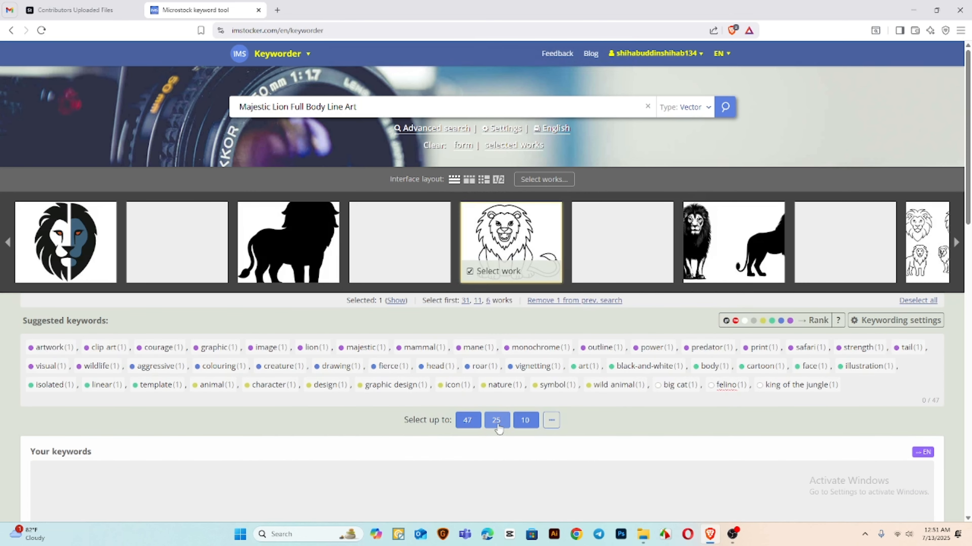
left_click(497, 420)
scroll(497, 425, "down", 4)
left_click(595, 405)
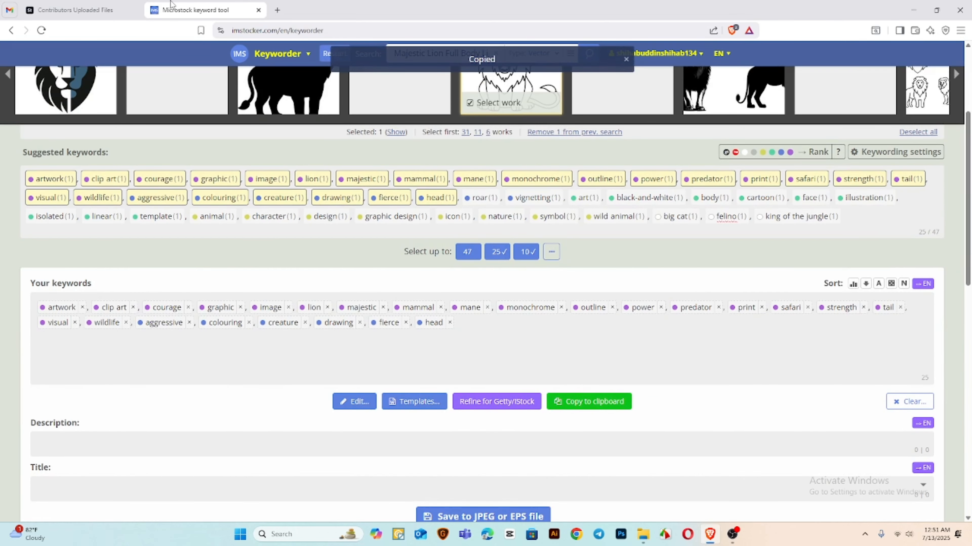
Append the copied keywords to the lion drawing's keywords in Adobe Stock and delete the last three, "drawing, fierce, head"
left_click(75, 10)
left_click(853, 321)
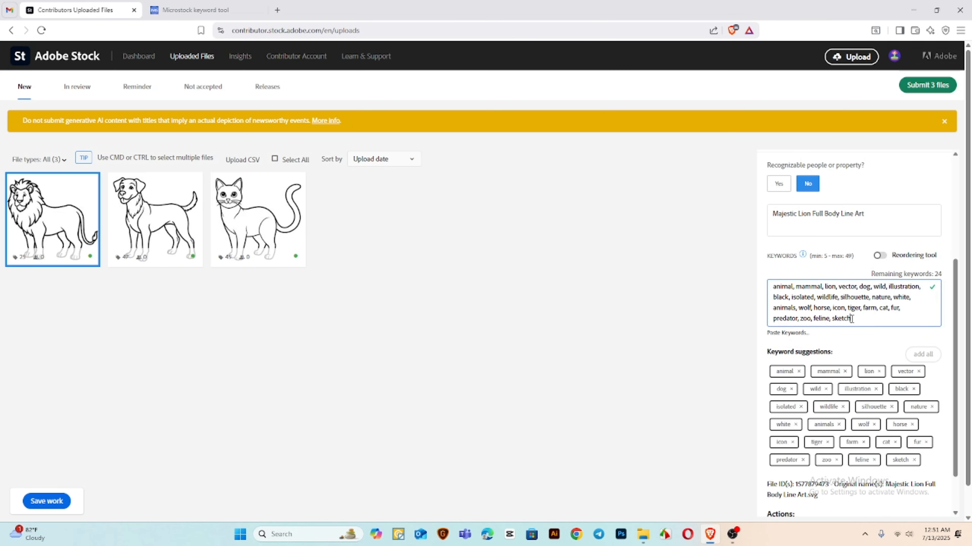
key("ctrl+v")
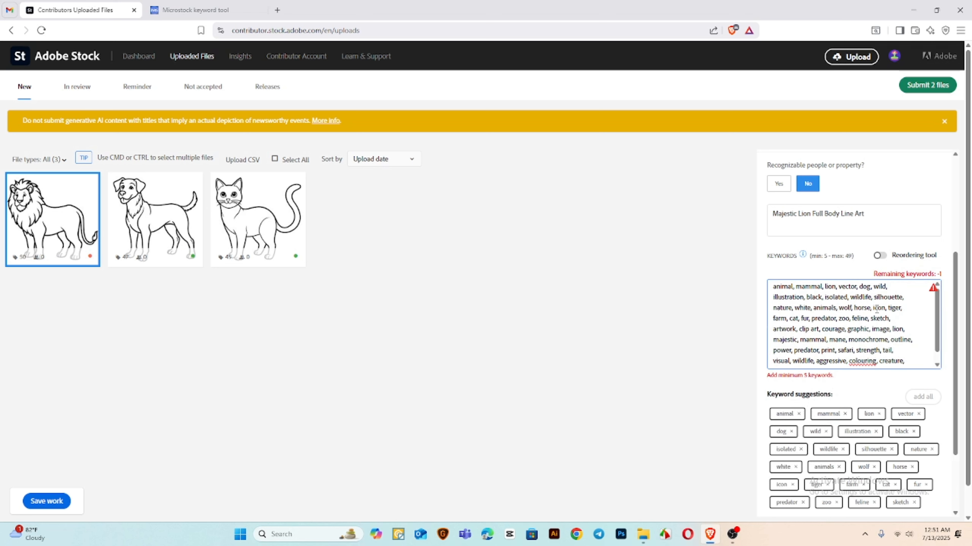
left_click_drag(907, 362, 839, 362)
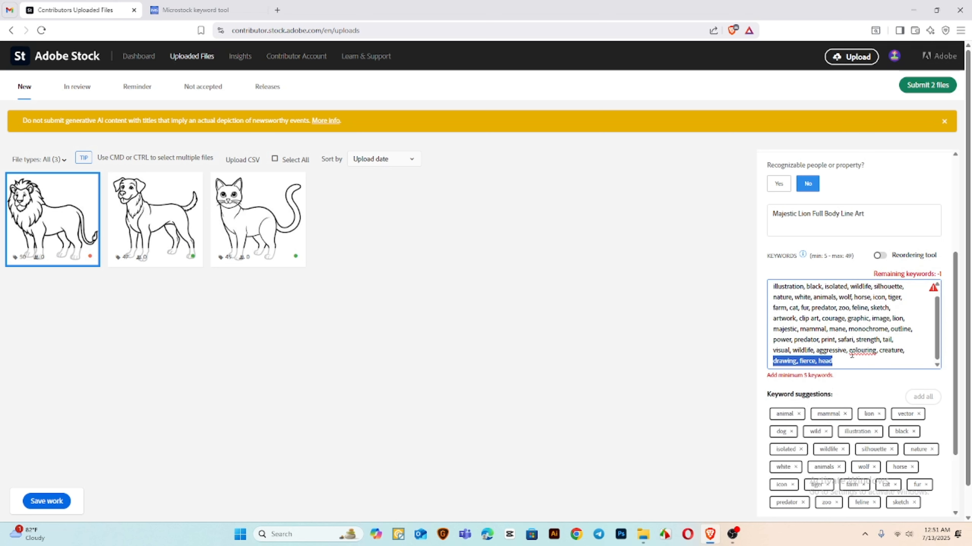
key("BackSpace")
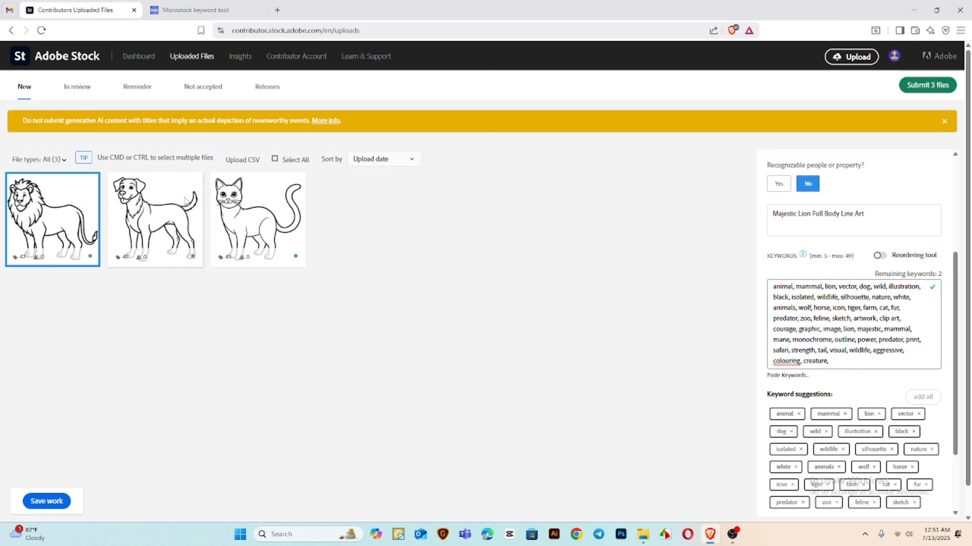
Submit the 3 files, accepting both the submission guidelines confirmation and the account suspension statement
mouse_move(88, 215)
left_click(925, 85)
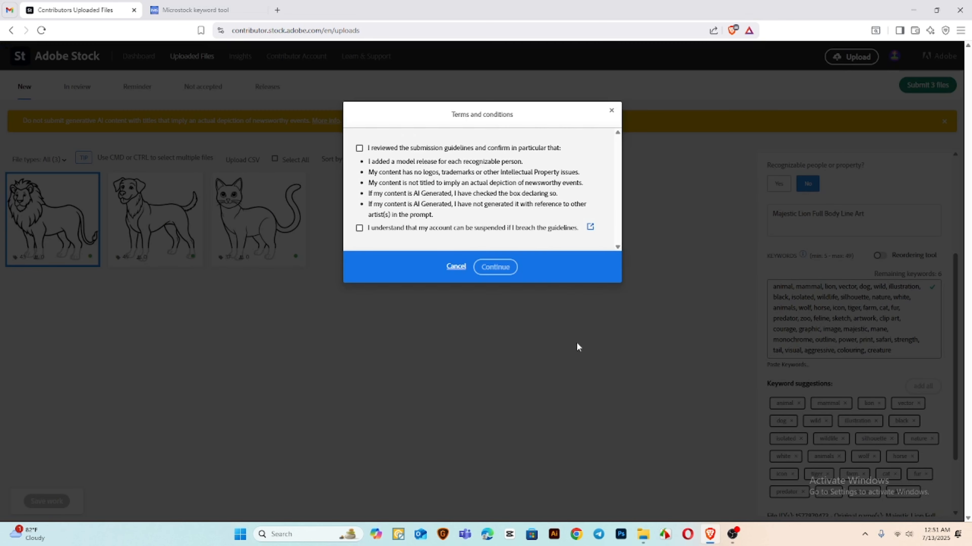
left_click(359, 228)
left_click(359, 148)
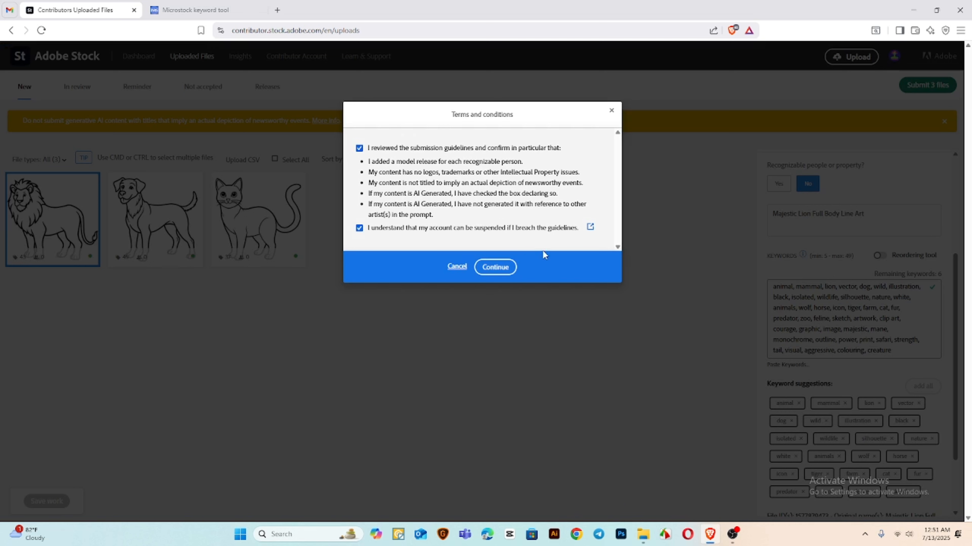
left_click(495, 267)
Mark the striped cat, the brown cat and the orange-and-black cat in the human verification and submit the selection
left_click(410, 184)
left_click(481, 185)
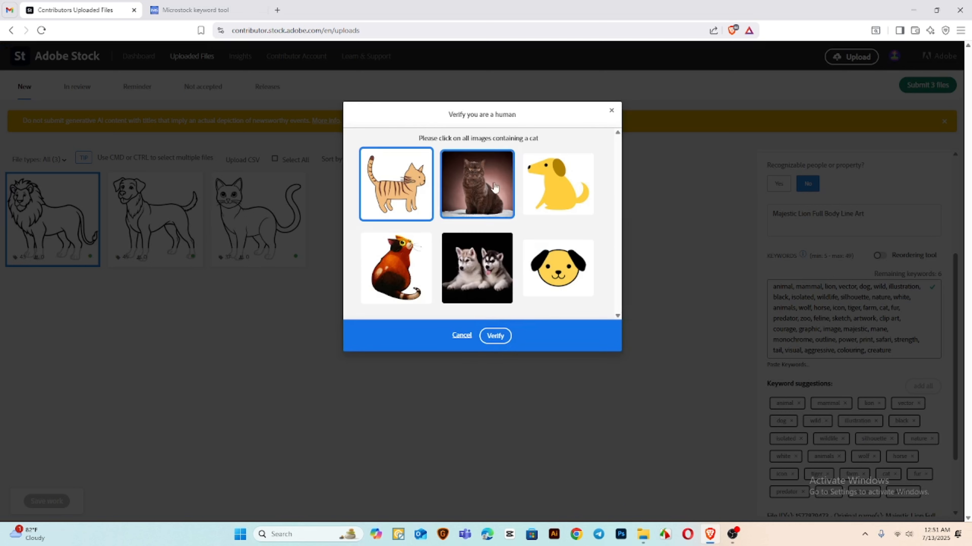
left_click(398, 264)
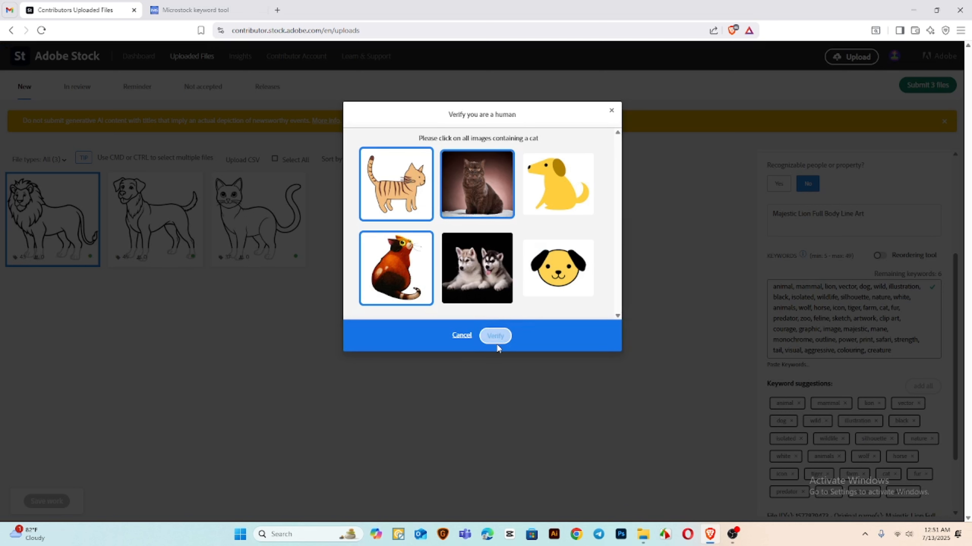
left_click(493, 336)
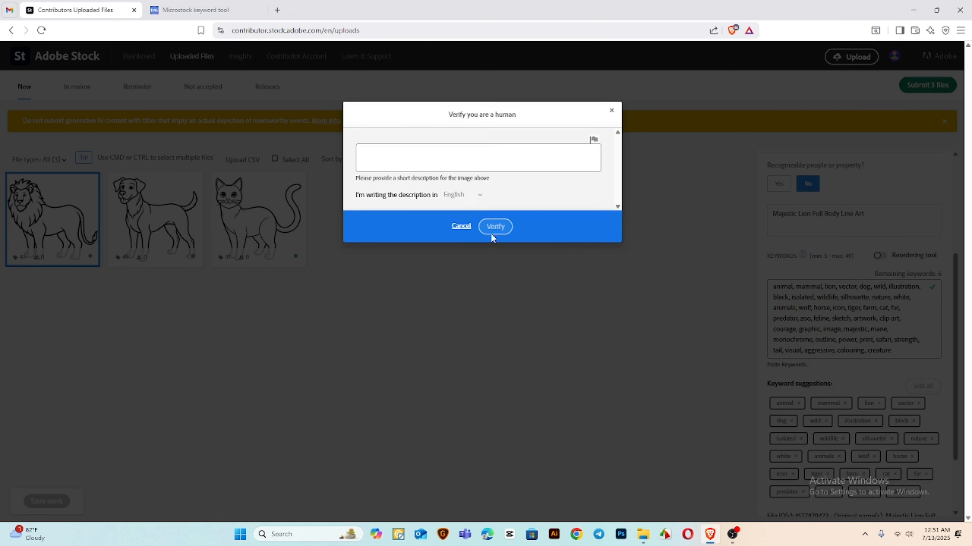